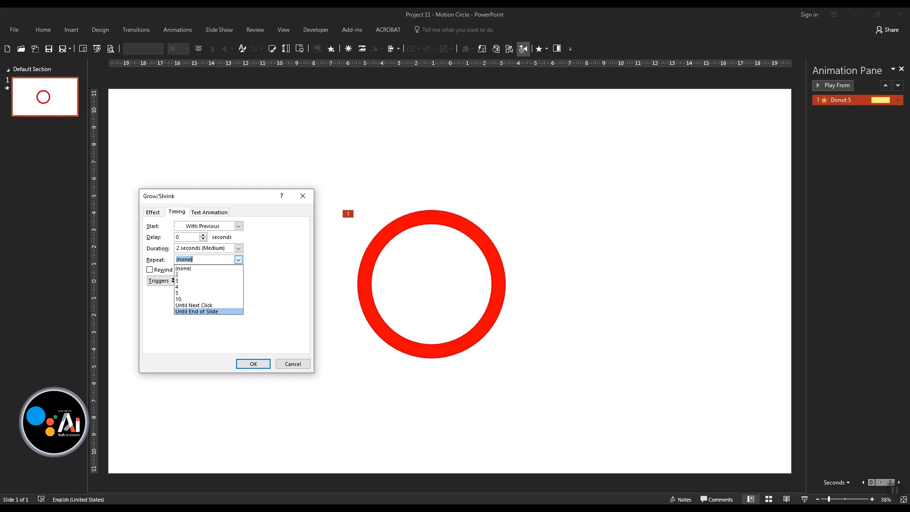
- Set the donut's Grow/Shrink animation to repeat Until End of Slide and apply the timing
left_click(197, 312)
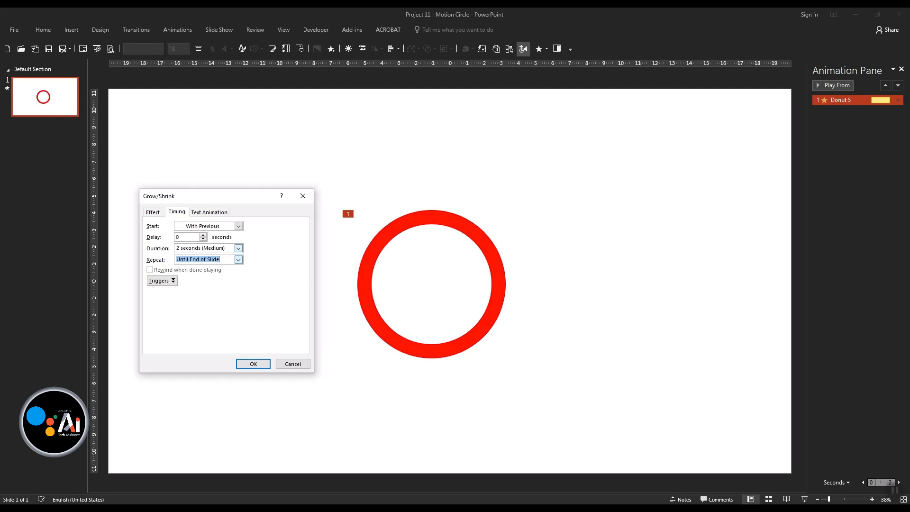
left_click(210, 213)
left_click(177, 213)
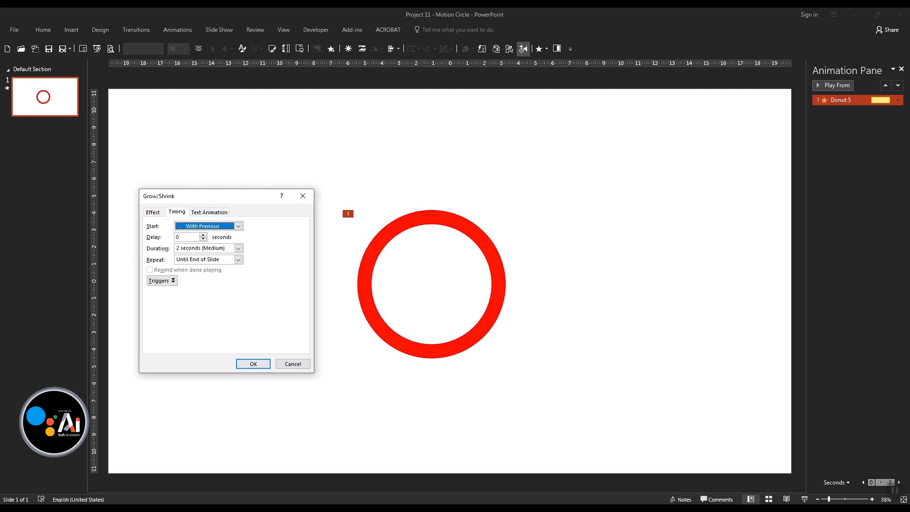
key("Return")
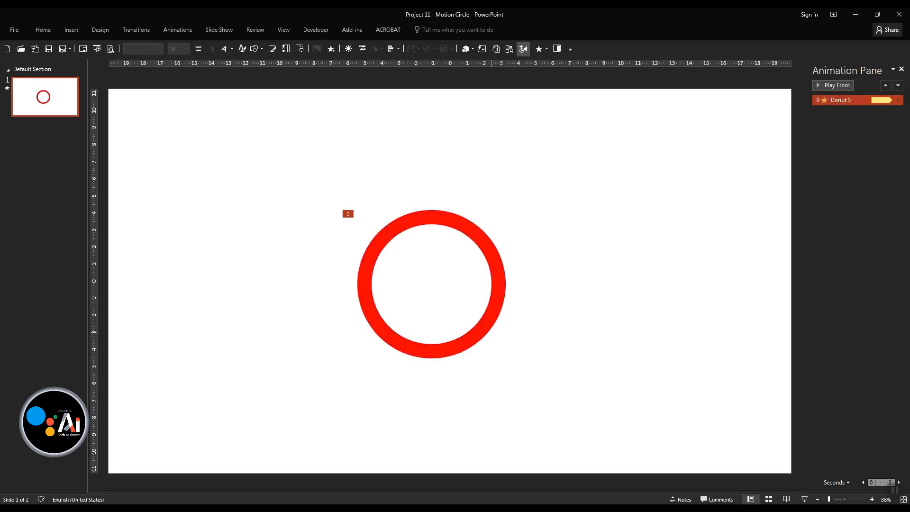
- Duplicate the animated red donut nine times
key("ctrl+d")
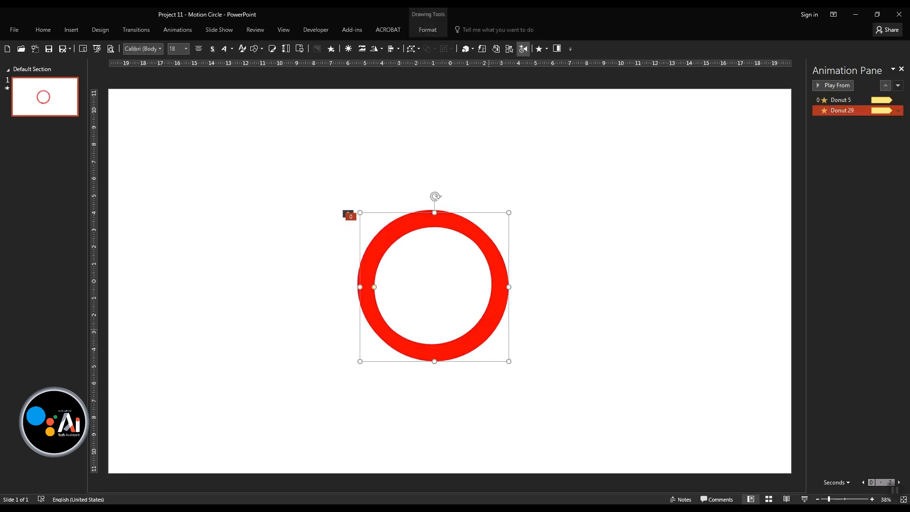
key("ctrl+d")
key("ctrl+d")
key("ctrl+d")
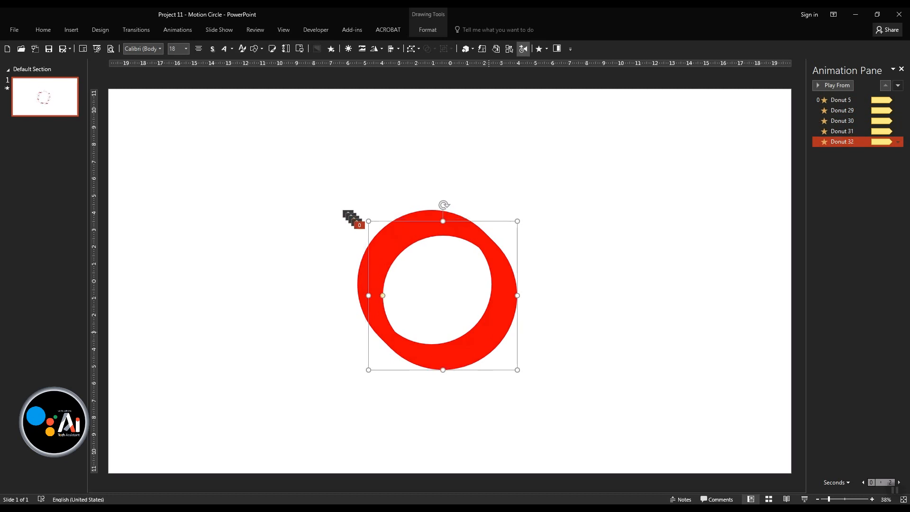
key("ctrl+d")
key("ctrl+d")
key("ctrl+d")
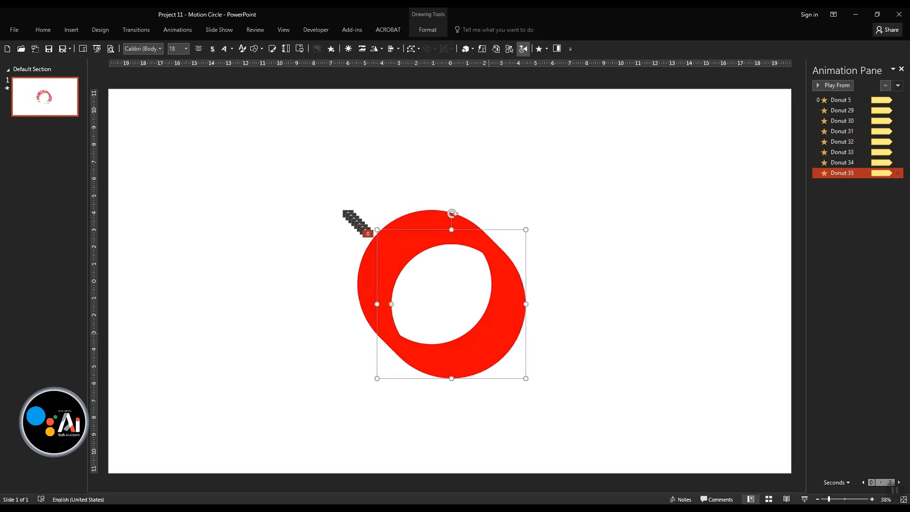
key("ctrl+d")
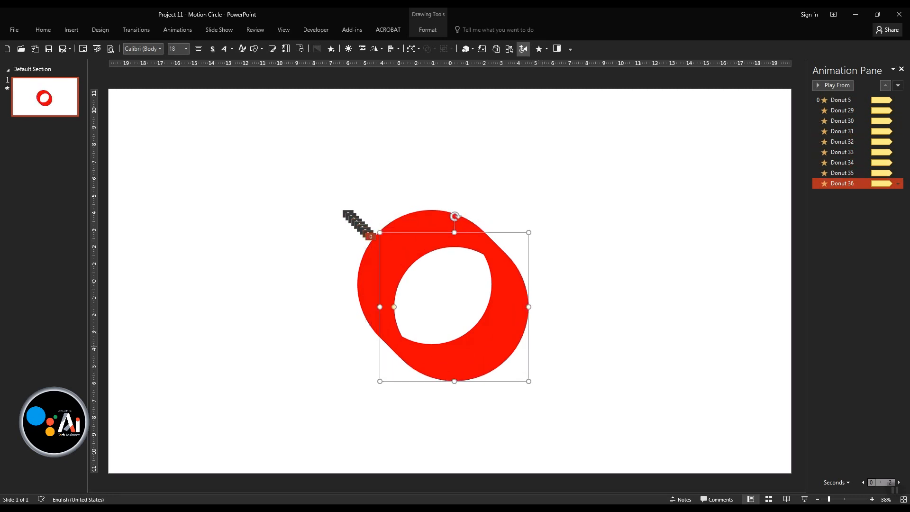
key("ctrl+d")
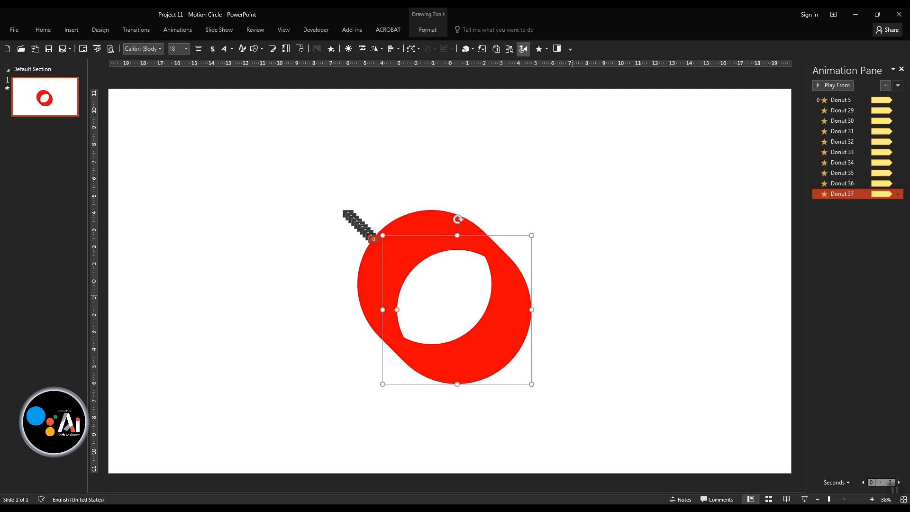
- Separate the shapes by moving the original donut to the slide's left half and all nine copies to its right half
key("Escape")
left_click_drag(555, 182, 334, 398)
key("Escape")
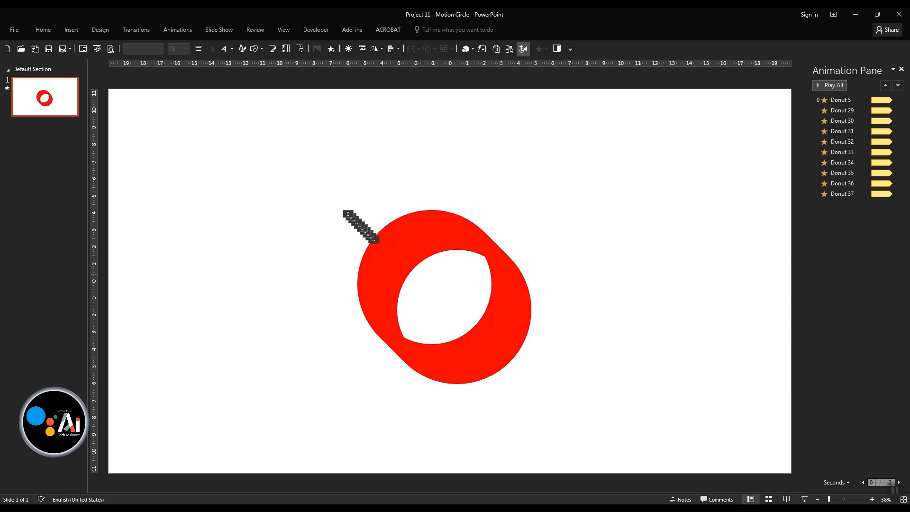
left_click(397, 221)
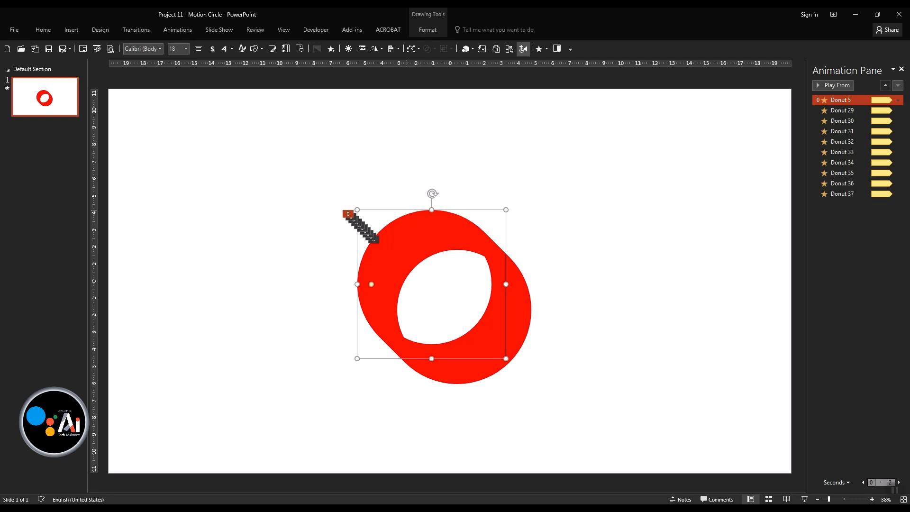
left_click_drag(385, 287, 220, 295)
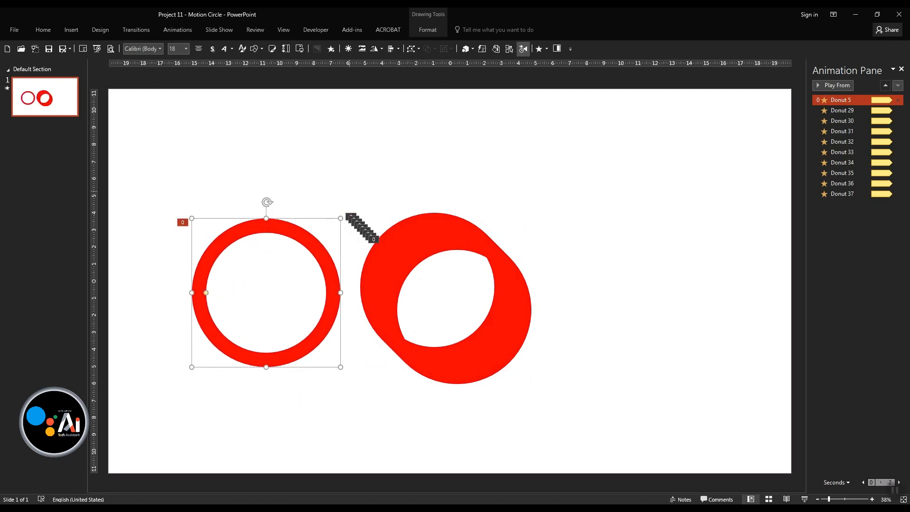
left_click_drag(567, 165, 346, 434)
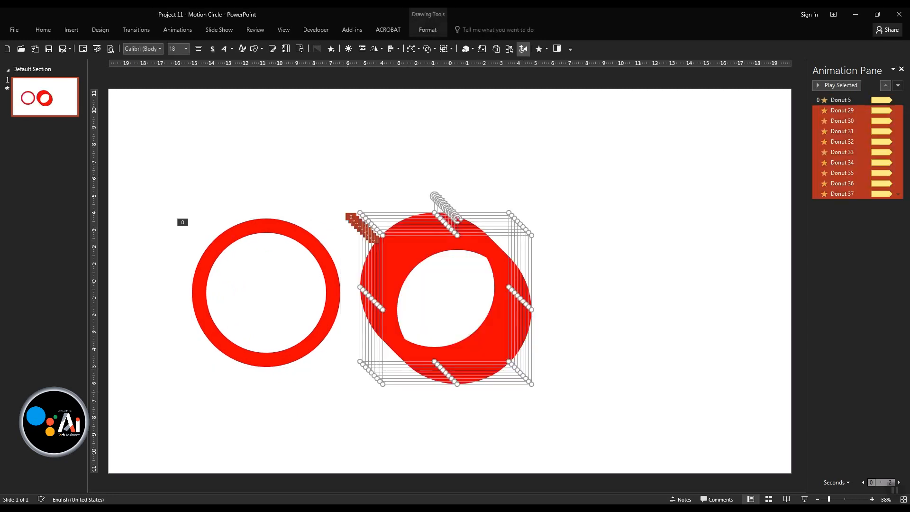
left_click_drag(467, 353, 644, 350)
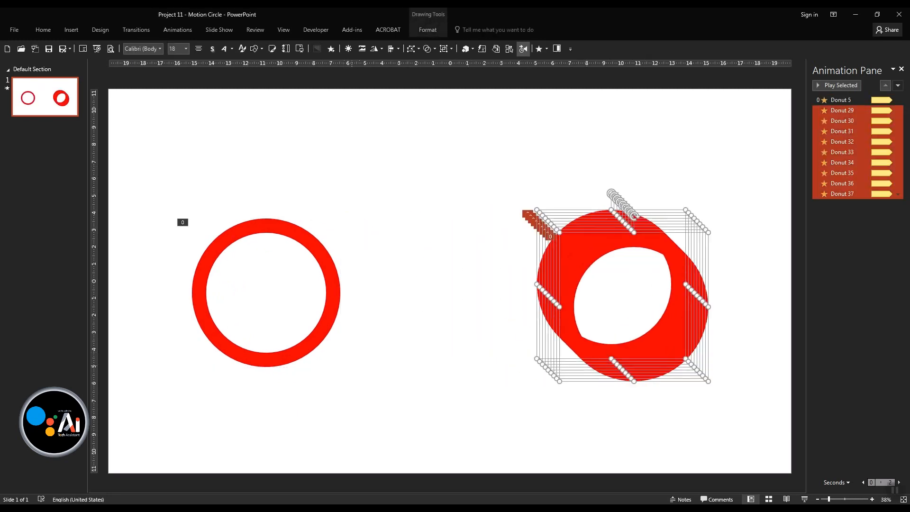
- Shrink the original donut to about 2 cm wide in the slide's left half and thicken its ring slightly
left_click(360, 331)
left_click(325, 329)
left_click_drag(326, 329, 354, 329)
left_click_drag(222, 367, 300, 311)
left_click(305, 349)
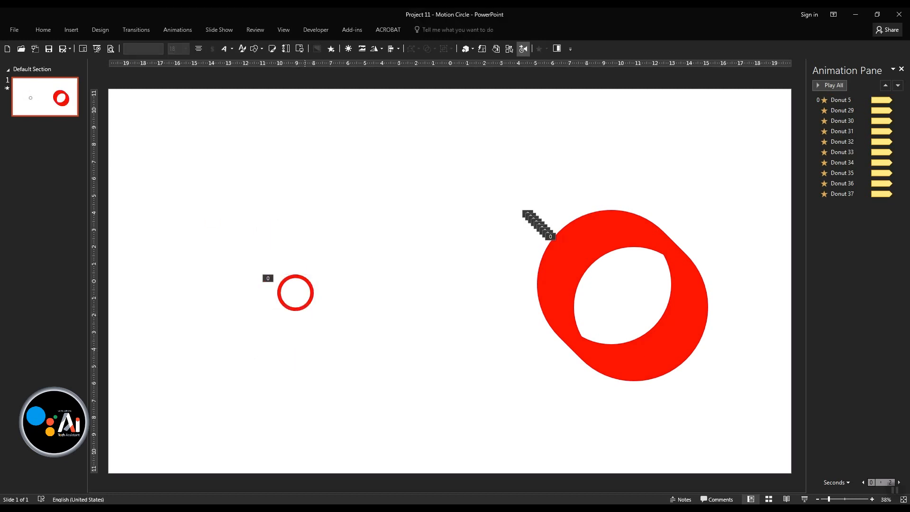
left_click(306, 304)
left_click_drag(310, 293, 309, 293)
left_click(390, 338)
- Move the rearmost stacked copy around the small donut and shrink it about its centre to about 3.3 cm wide
left_click(551, 237)
left_click(563, 231)
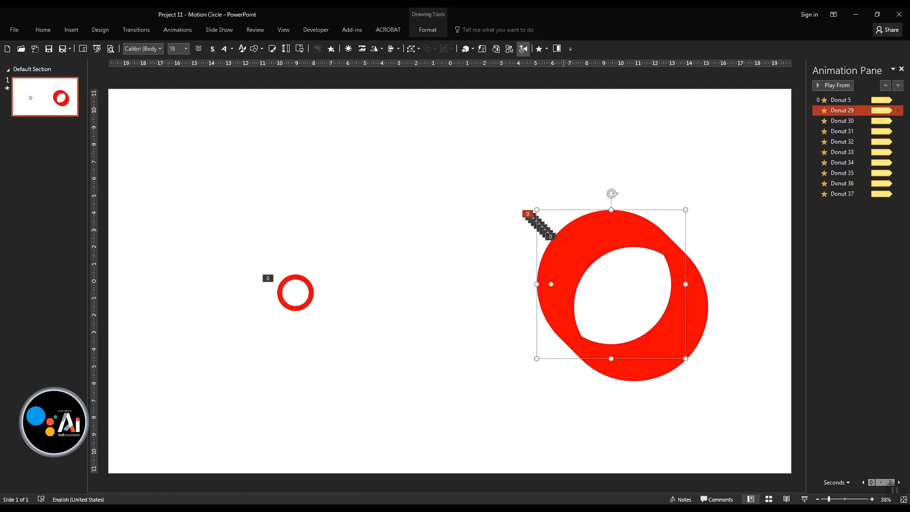
left_click_drag(564, 231, 246, 240)
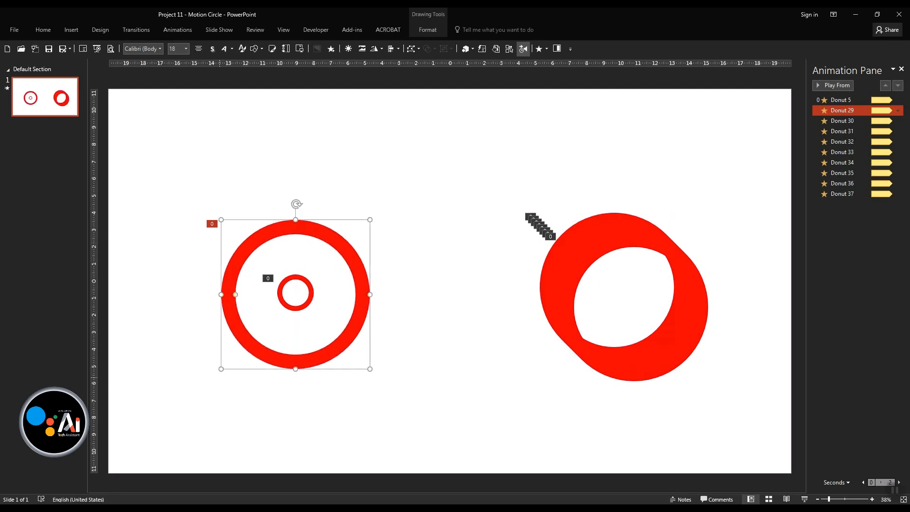
left_click_drag(221, 369, 267, 323)
- Align the two small donuts to each other with Align Center and Align Middle
left_click_drag(204, 357, 391, 223)
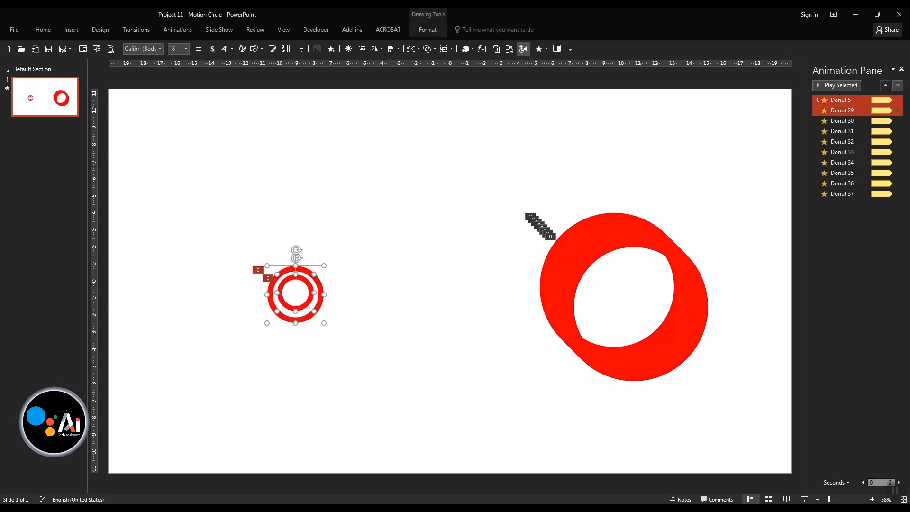
left_click(394, 48)
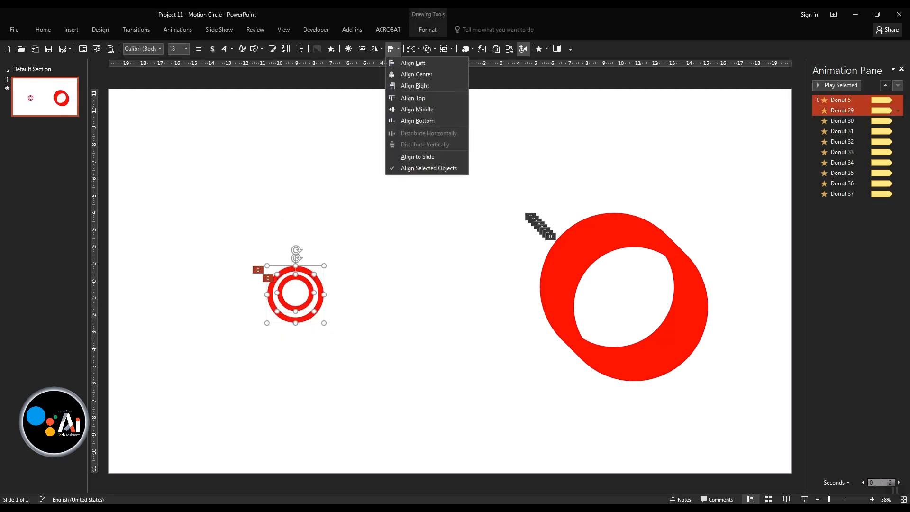
left_click(407, 74)
left_click(394, 49)
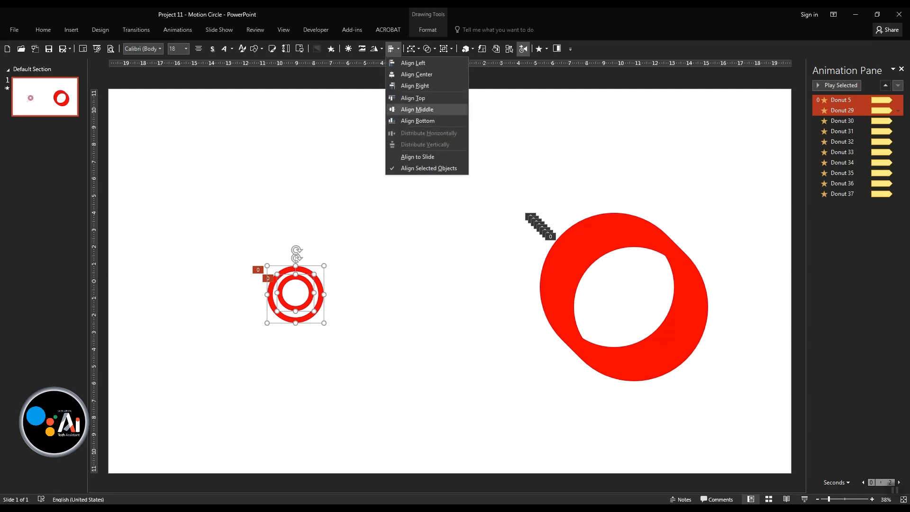
left_click(407, 114)
key("Escape")
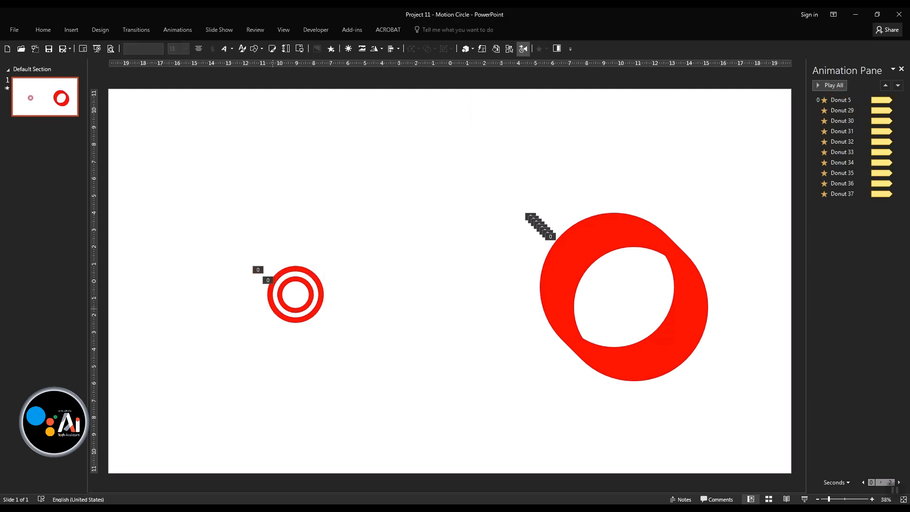
- Shrink the outer of the two small donuts about its centre to about 3 cm wide, keeping its original ring proportion
scroll(275, 309, "up", 3)
left_click(279, 300)
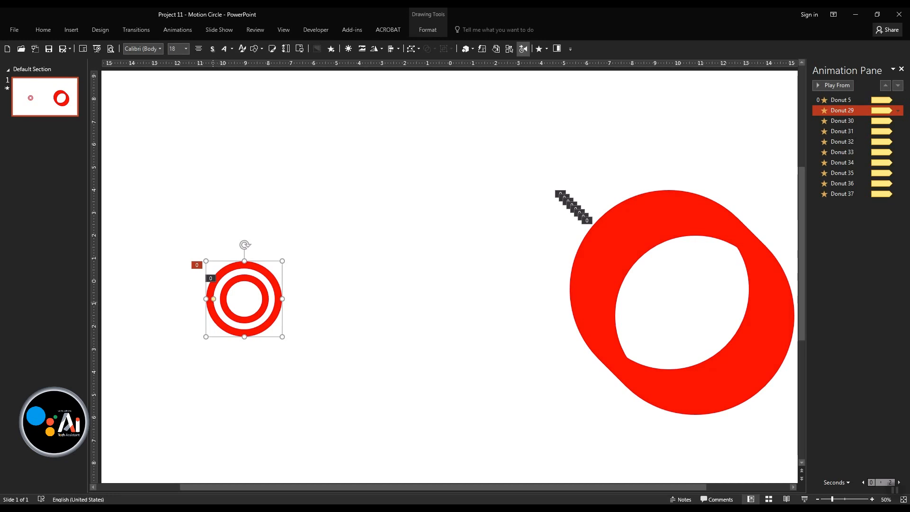
left_click_drag(214, 299, 219, 299)
key("ctrl+z")
left_click_drag(206, 337, 210, 333)
left_click(264, 361)
- Centre a third donut from the stack on the small rings and shrink it concentrically to about 4 cm wide
left_click_drag(593, 231, 170, 238)
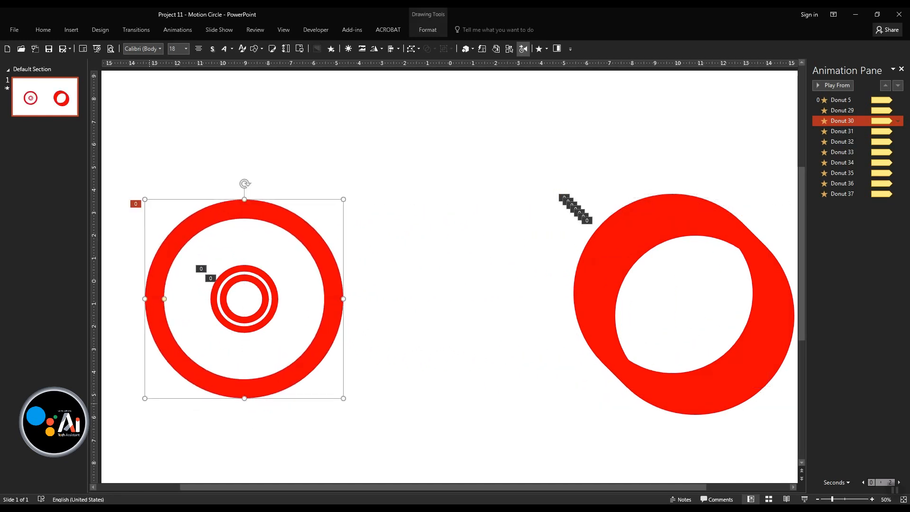
left_click_drag(145, 398, 199, 344)
left_click(380, 279)
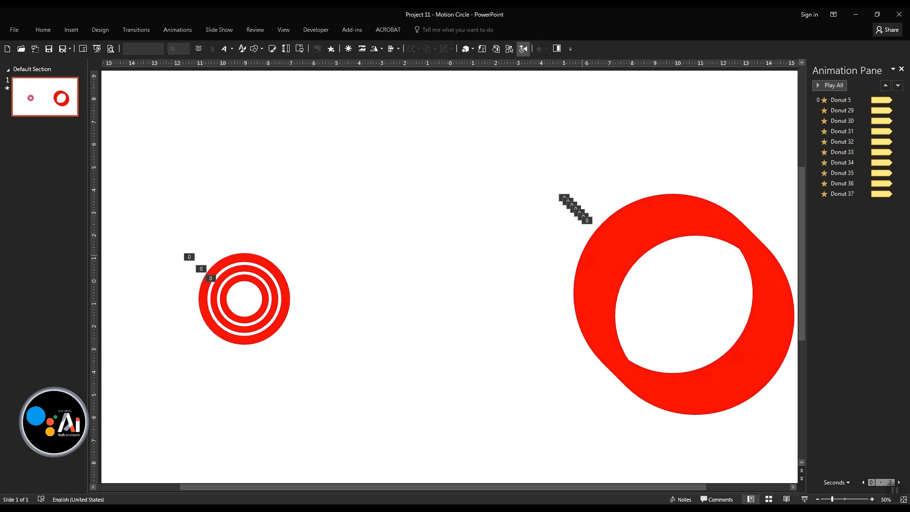
- Centre a fourth donut from the stack on the concentric rings and shrink it to about 5.4 cm wide
left_click(594, 240)
left_click_drag(593, 240, 167, 241)
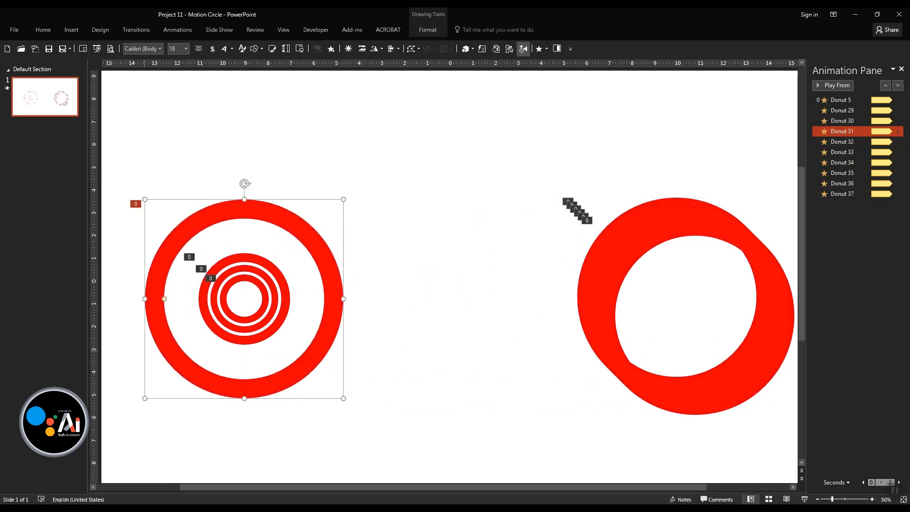
left_click_drag(145, 398, 183, 360)
left_click(364, 371)
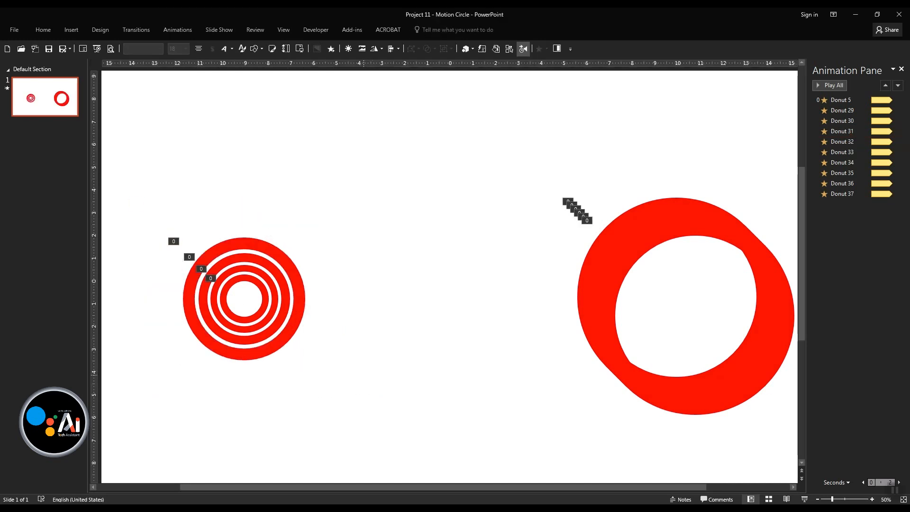
- Centre a fifth donut from the stack on the concentric rings and shrink it to about 7 cm wide
left_click(595, 246)
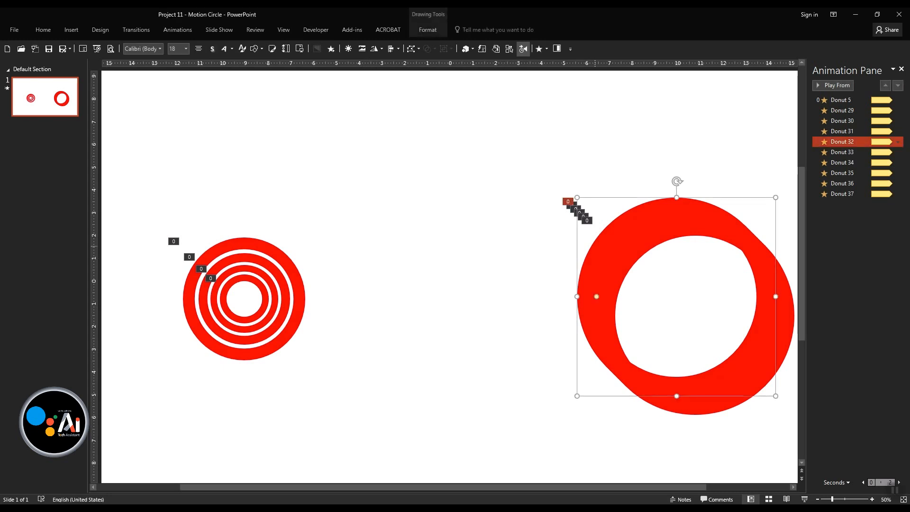
left_click_drag(595, 246, 163, 249)
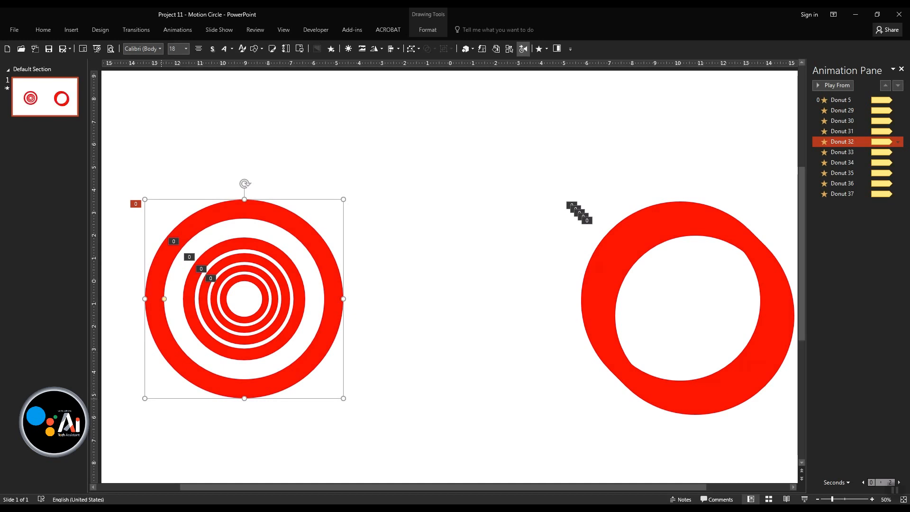
left_click_drag(145, 398, 182, 378)
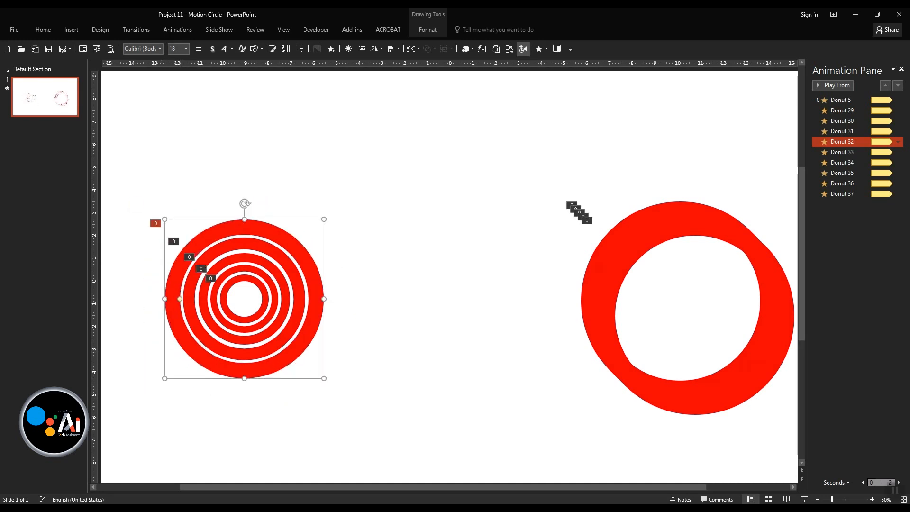
- Shrink the fourth ring very slightly about its centre to widen the gap to the fifth ring
left_click(244, 299)
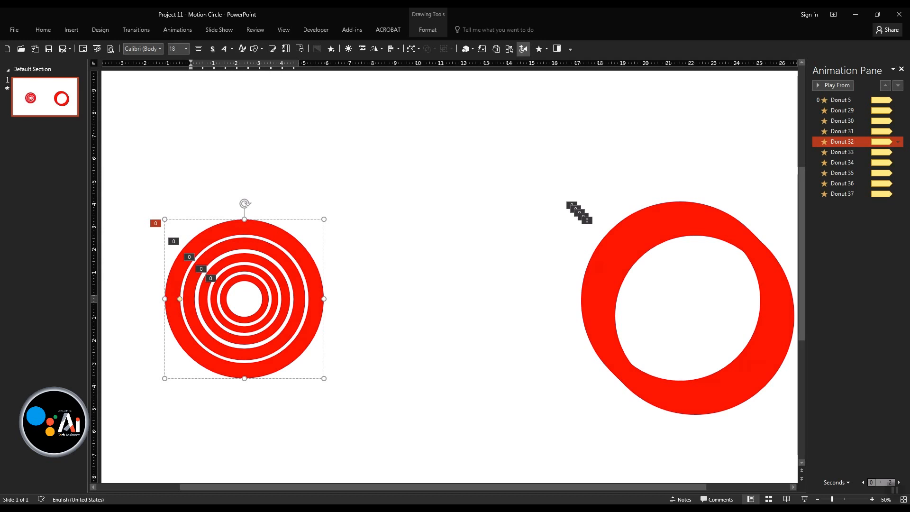
left_click(269, 350)
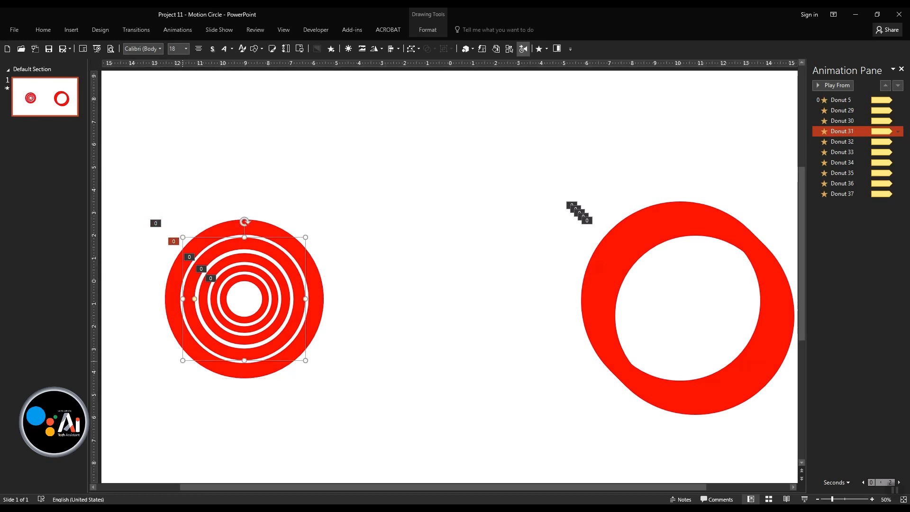
left_click_drag(183, 361, 185, 359)
key("Escape")
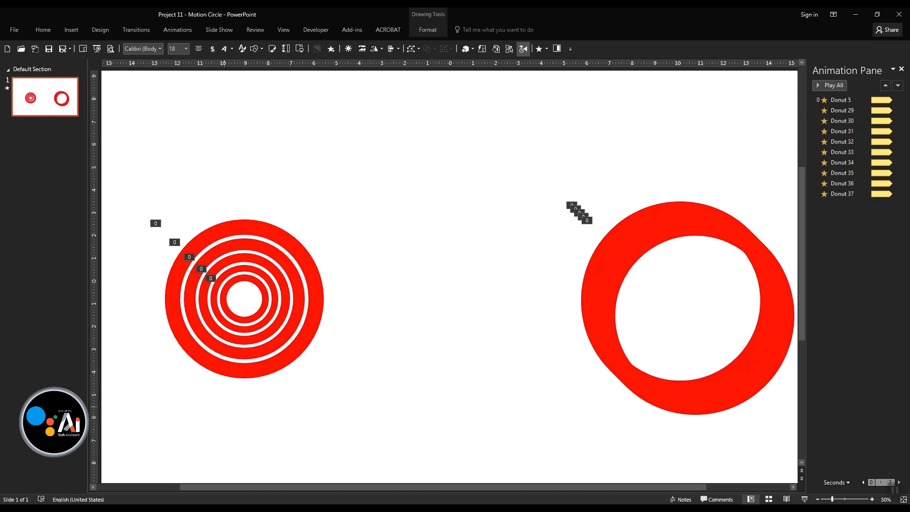
- Centre a sixth donut from the stack on the concentric rings and enlarge it to about 9 cm wide
left_click(596, 259)
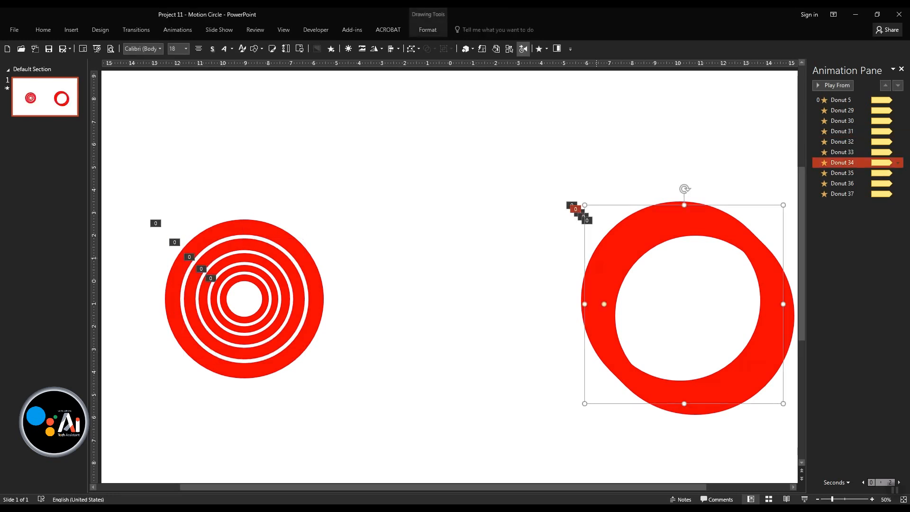
left_click(593, 255)
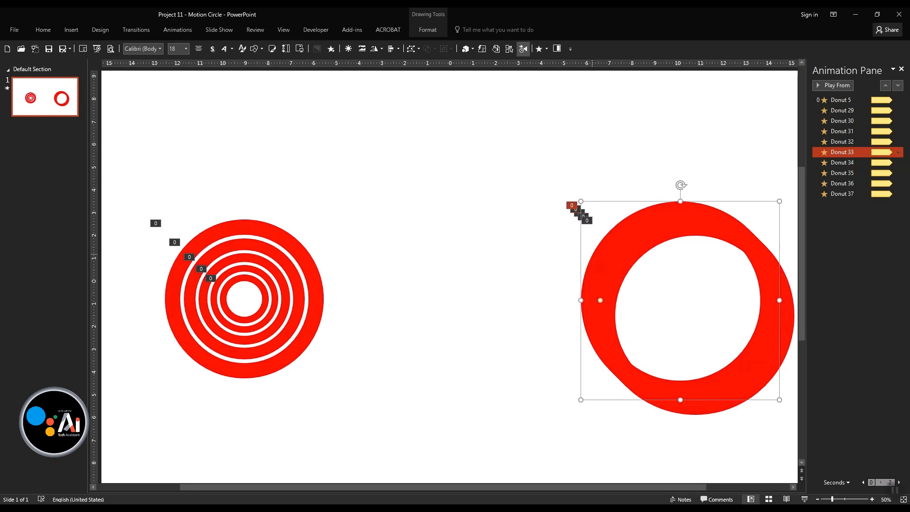
left_click_drag(592, 255, 156, 253)
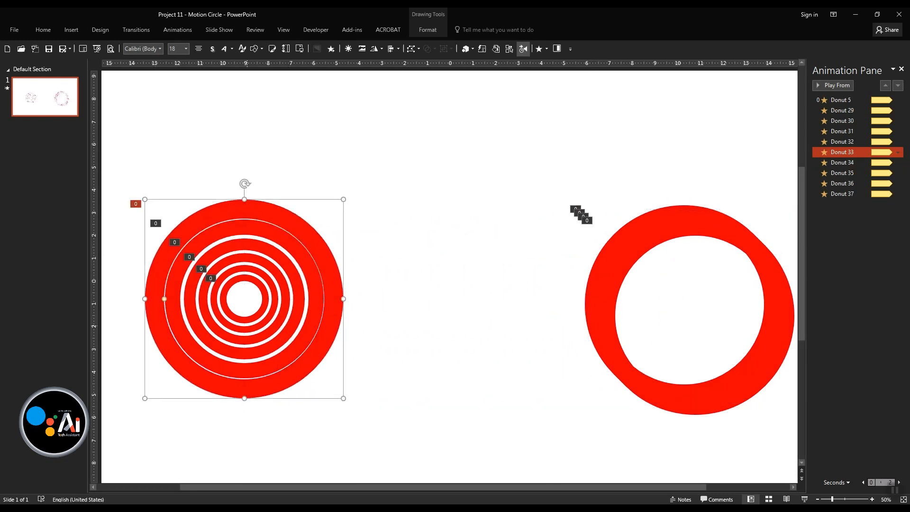
left_click_drag(343, 398, 346, 401)
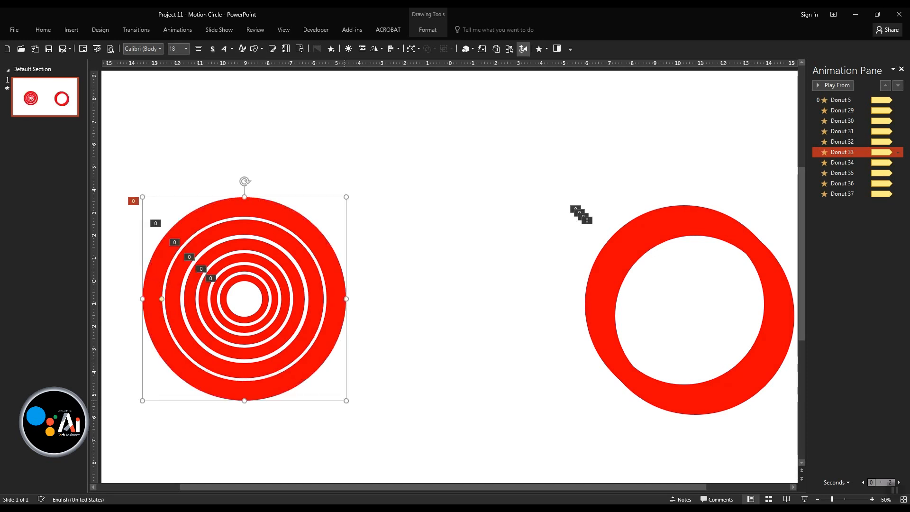
- Centre a seventh donut from the stack on the concentric rings and enlarge it to about 11.4 cm wide
left_click(399, 369)
left_click(591, 271)
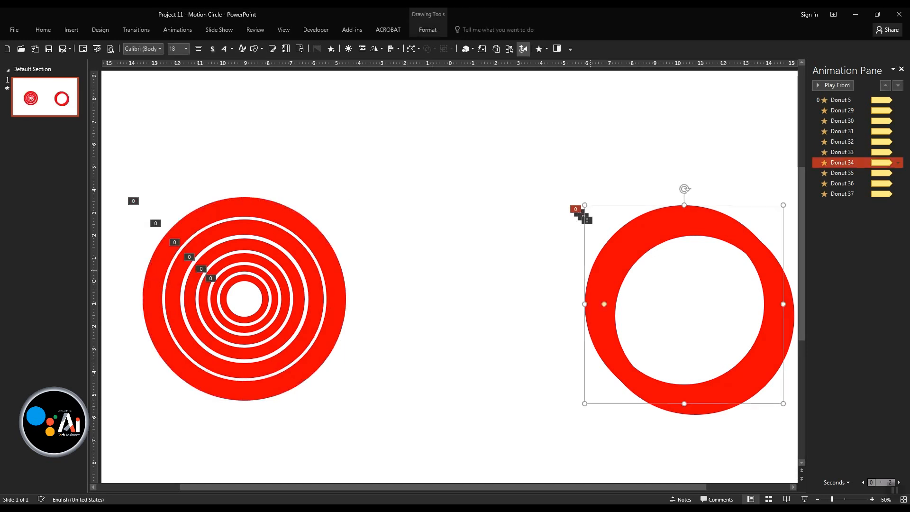
left_click_drag(590, 271, 143, 258)
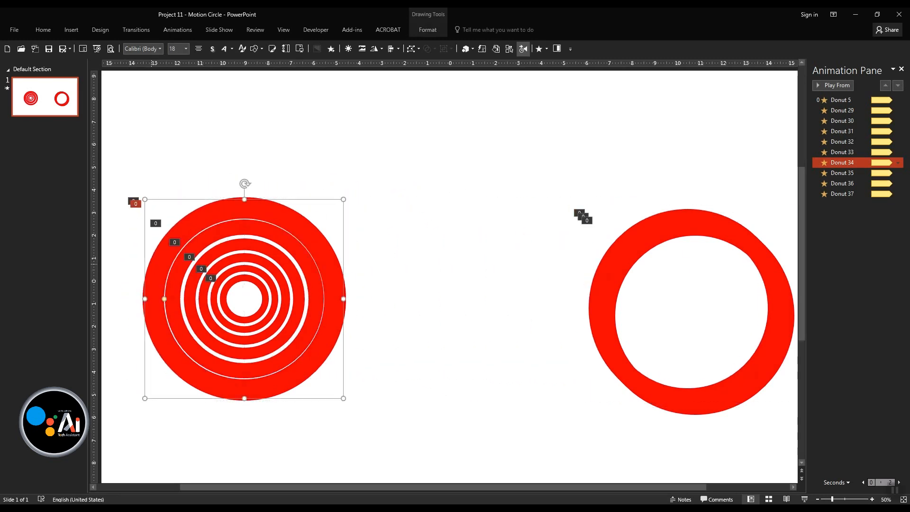
left_click_drag(342, 398, 361, 429)
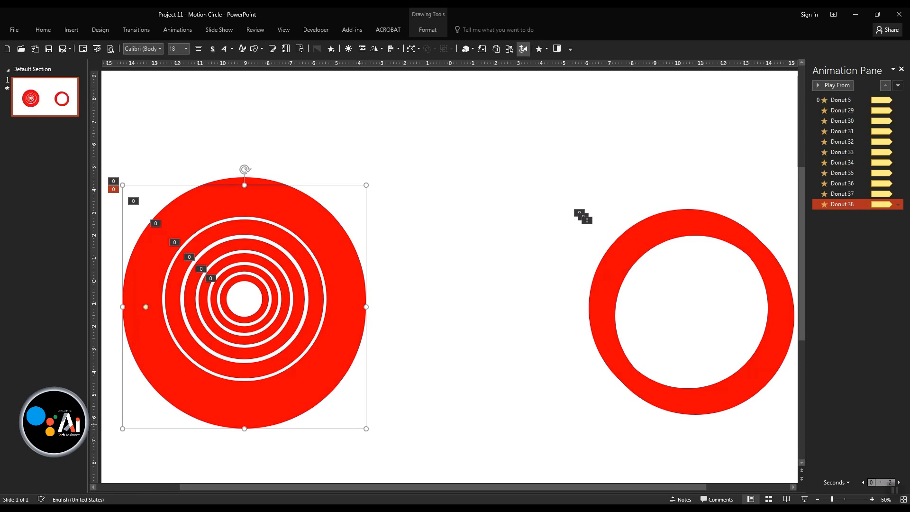
key("Escape")
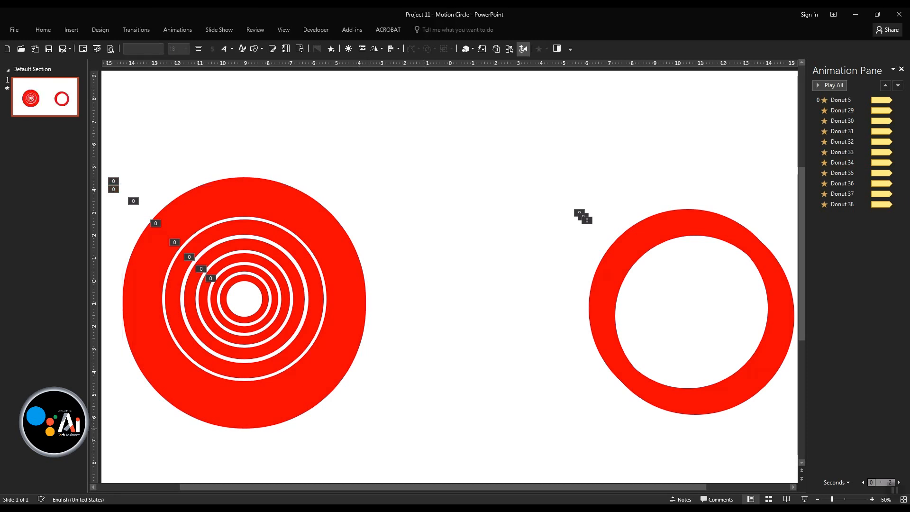
key("ctrl+z")
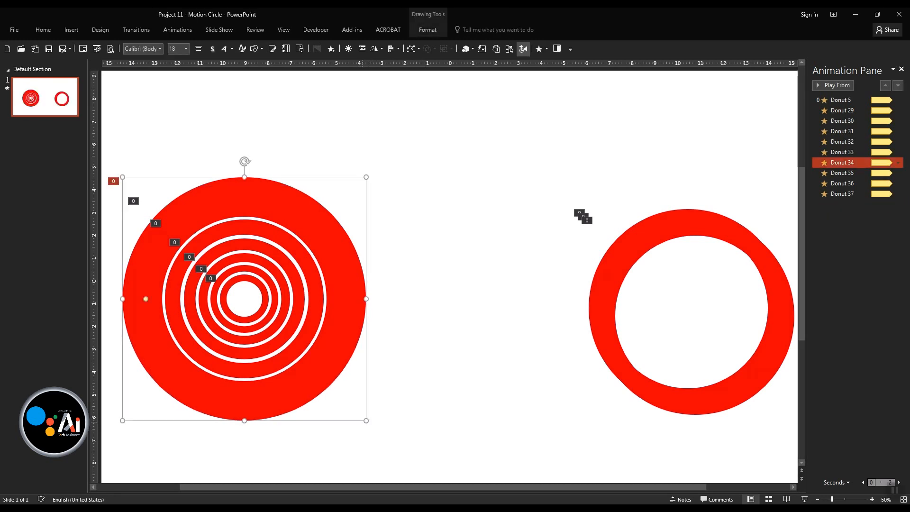
left_click_drag(367, 421, 377, 431)
key("Escape")
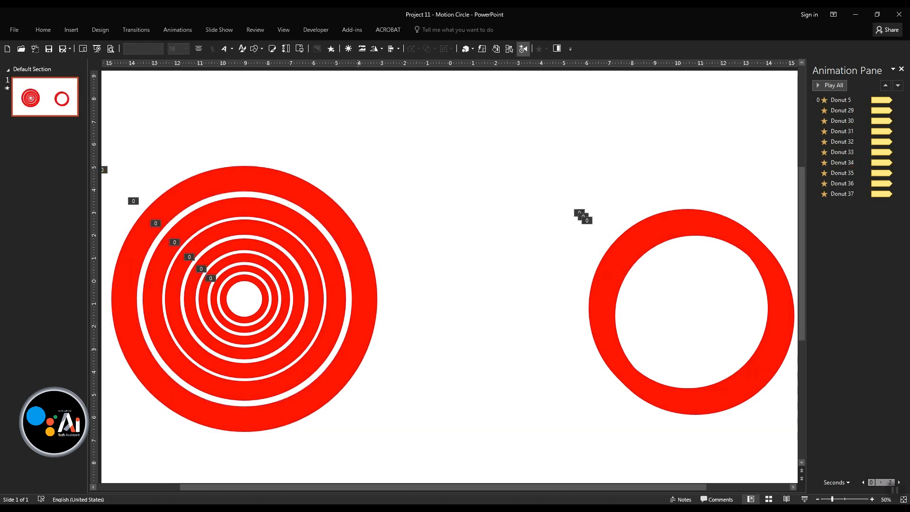
left_click(333, 384)
left_click_drag(378, 432, 376, 429)
left_click(390, 452)
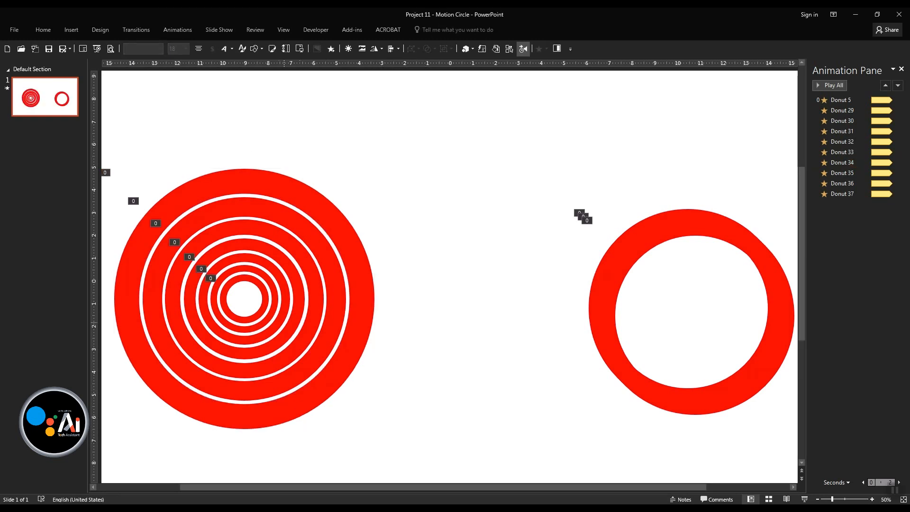
left_click(273, 309)
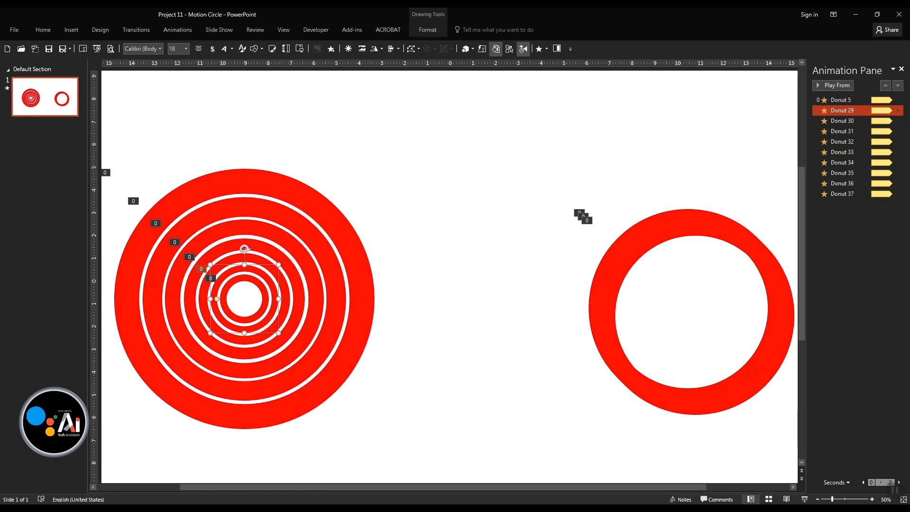
left_click(509, 48)
left_click(509, 48)
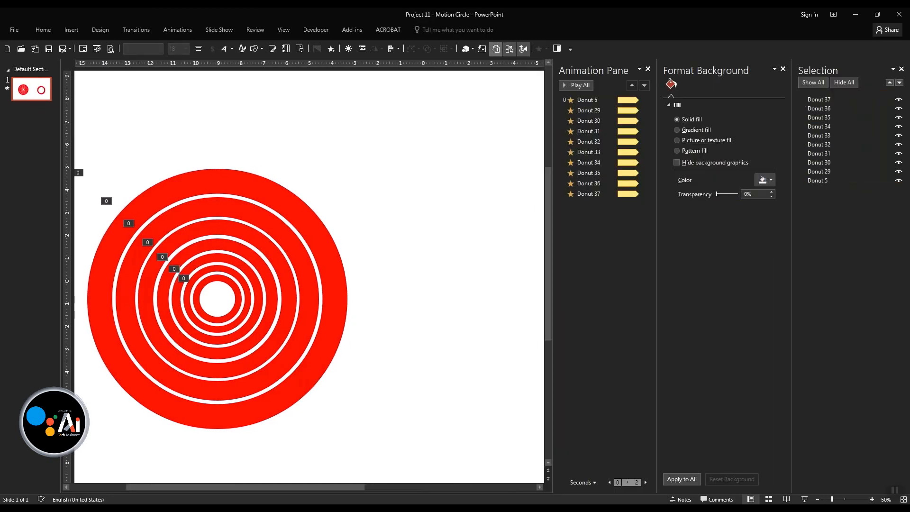
left_click(509, 48)
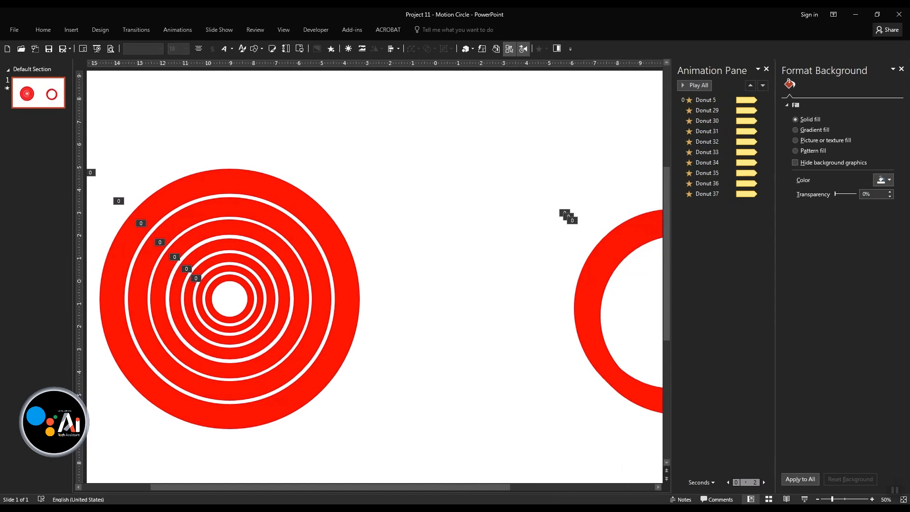
left_click(902, 69)
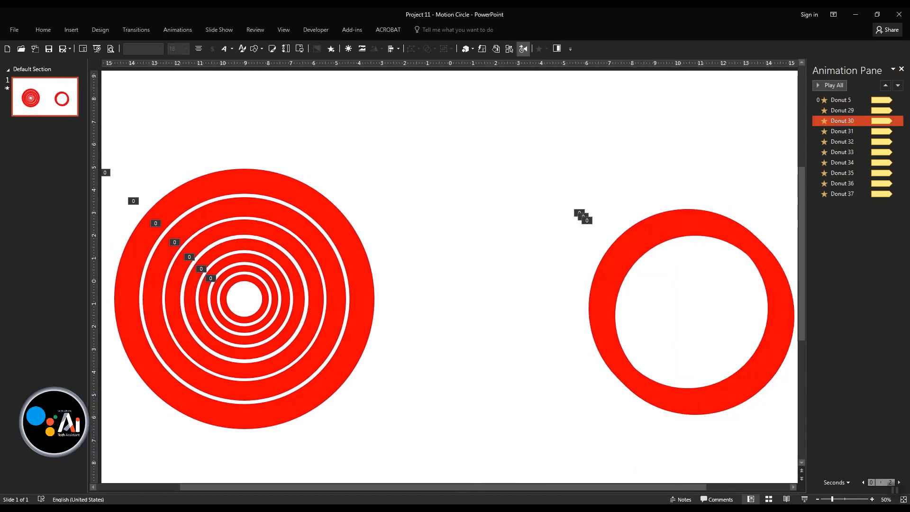
- Set the animation delay to 0.25 s for Donut 29 and 0.50 s for Donut 30
left_click(843, 111)
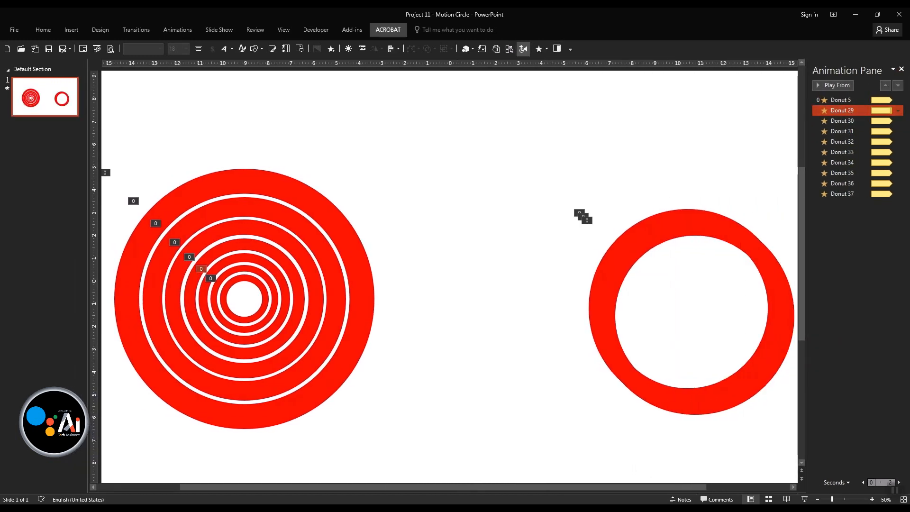
double_click(178, 29)
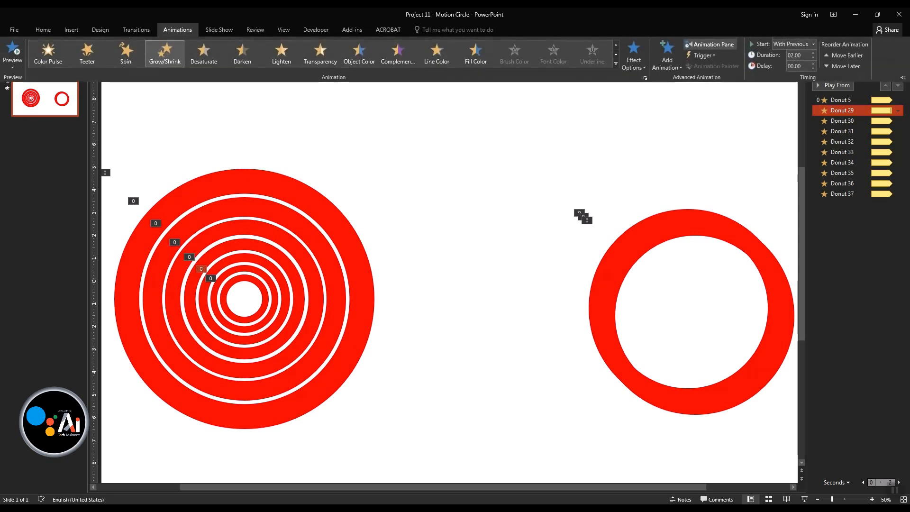
left_click(813, 64)
left_click(844, 163)
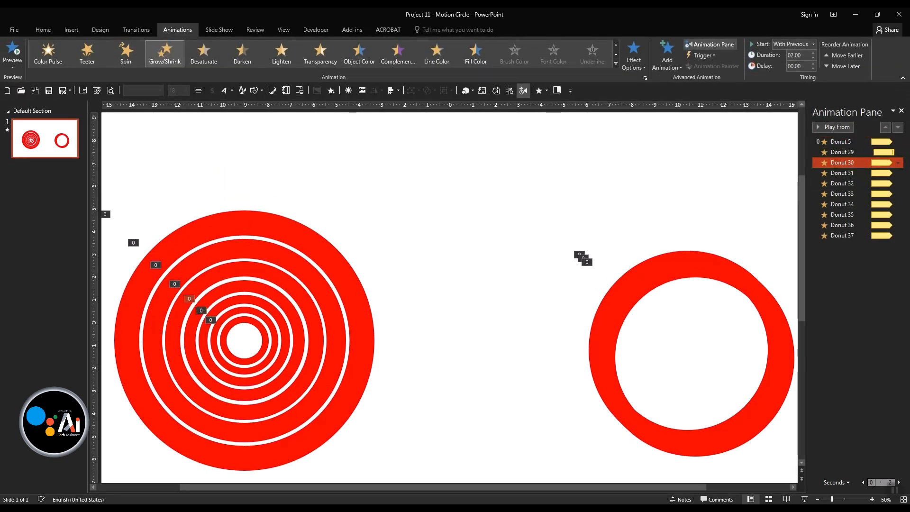
left_click(813, 64)
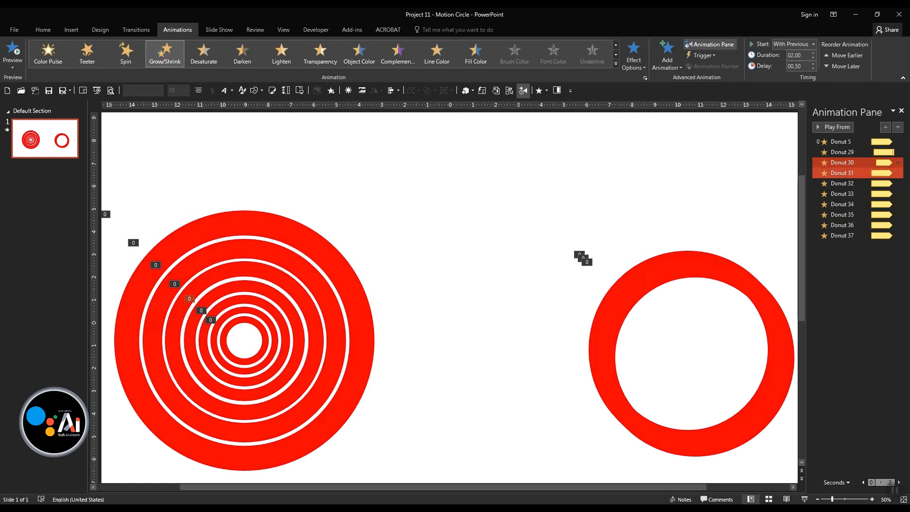
- Set the animation delay to 0.75 s for Donut 31 and 1.00 s for Donut 32
left_click(844, 173)
left_click(813, 64)
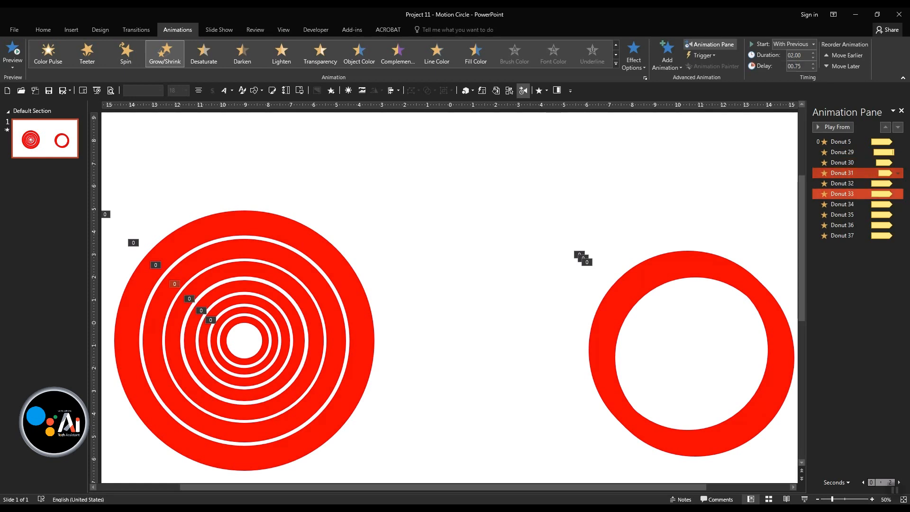
left_click(843, 183)
left_click(813, 64)
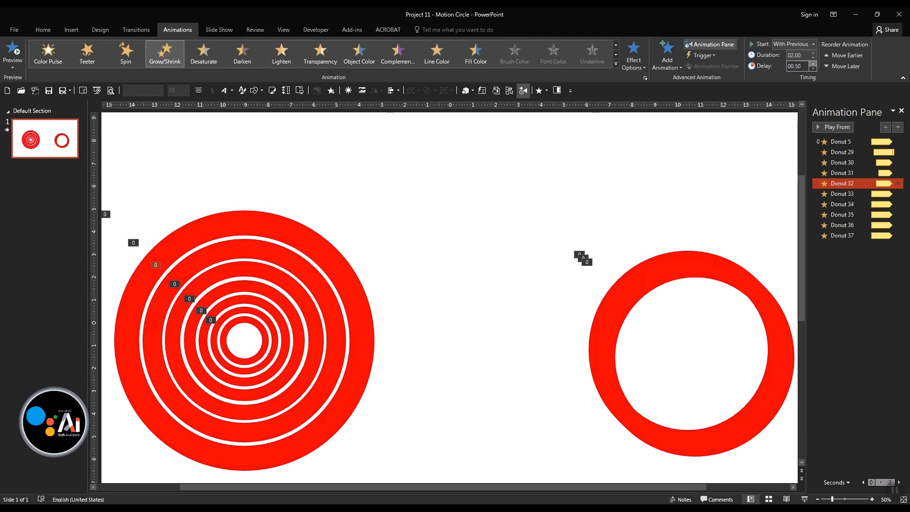
left_click(813, 64)
- Set the delay of Donut 33's Grow/Shrink animation to 1.25 s
left_click(844, 194)
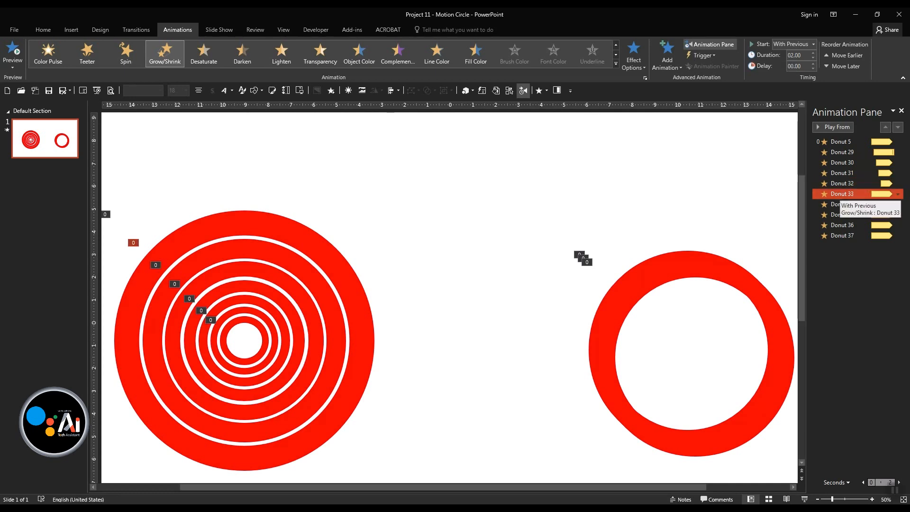
left_click(813, 64)
left_click(813, 64)
left_click(813, 64)
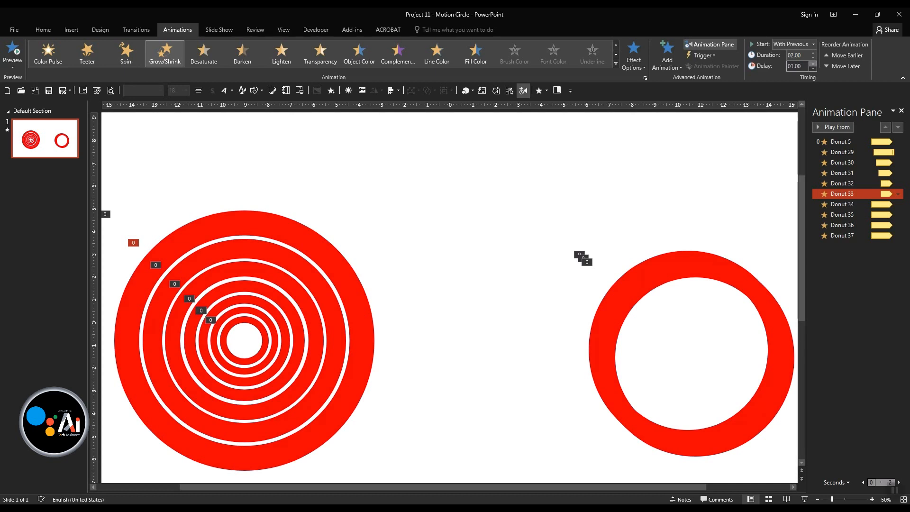
- Set the delay of Donut 34's Grow/Shrink animation to 1.50 s
left_click(842, 204)
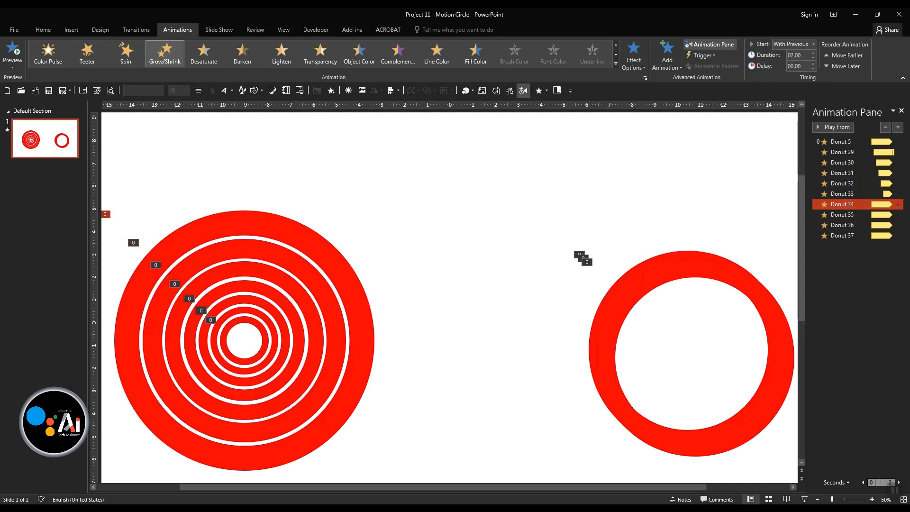
left_click(813, 64)
left_click(814, 64)
left_click(813, 64)
left_click(813, 64)
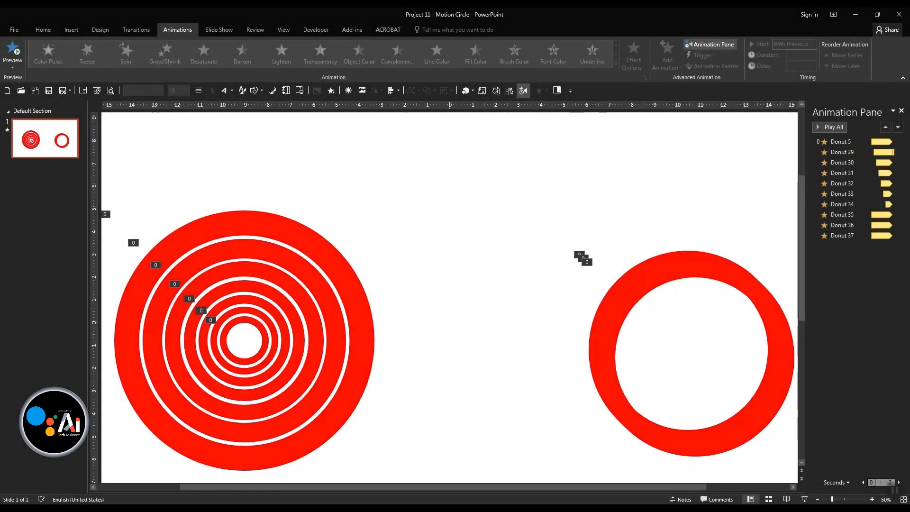
key("ctrl+z")
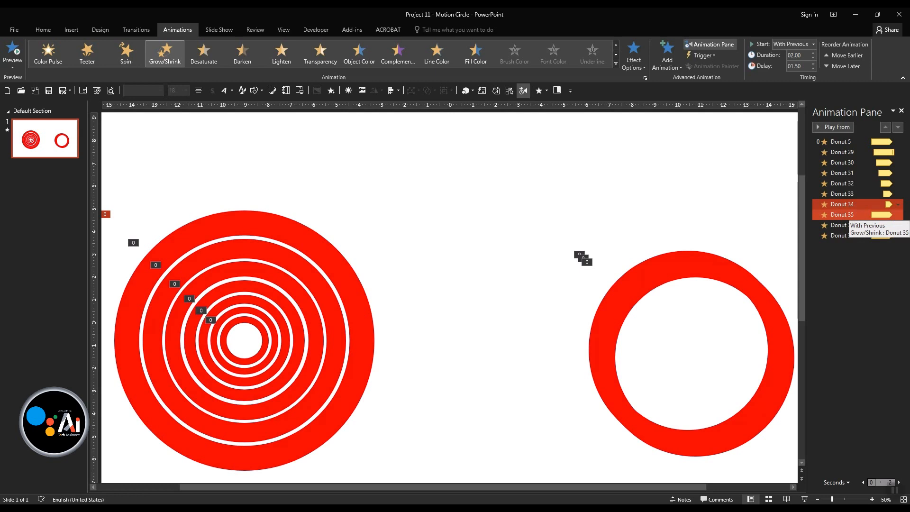
- Set the delay of Donut 35's Grow/Shrink animation to 1.75 s
left_click(849, 215)
left_click(813, 64)
left_click(813, 64)
left_click(813, 64)
left_click(813, 64)
left_click(813, 64)
left_click(813, 64)
left_click(813, 64)
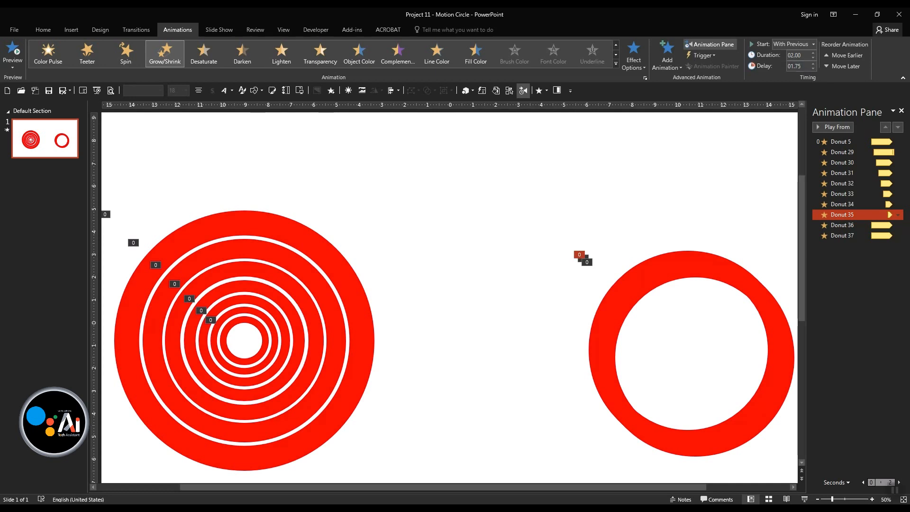
- Set the delay of Donut 36's Grow/Shrink animation to 2.00 s
left_click(843, 225)
left_click(813, 63)
left_click(813, 64)
left_click(813, 64)
left_click(813, 63)
left_click(813, 63)
left_click(813, 63)
left_click(813, 63)
left_click(814, 64)
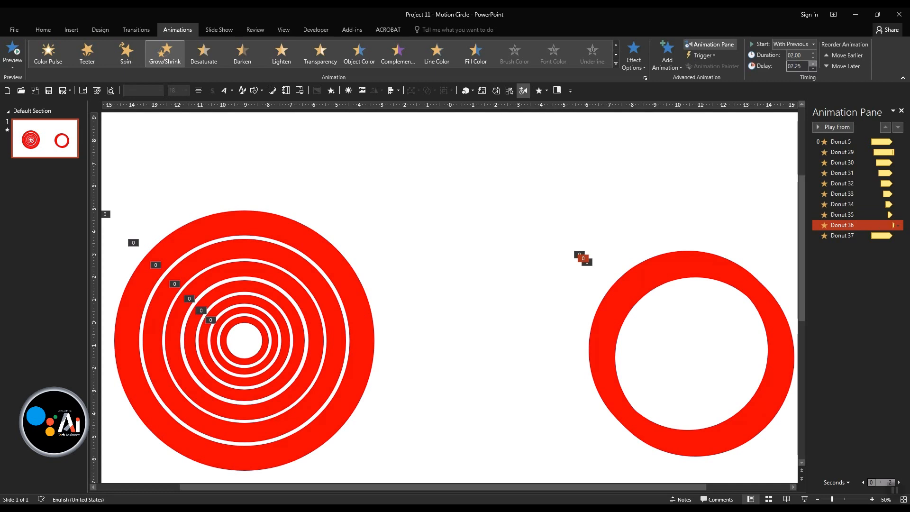
left_click(813, 69)
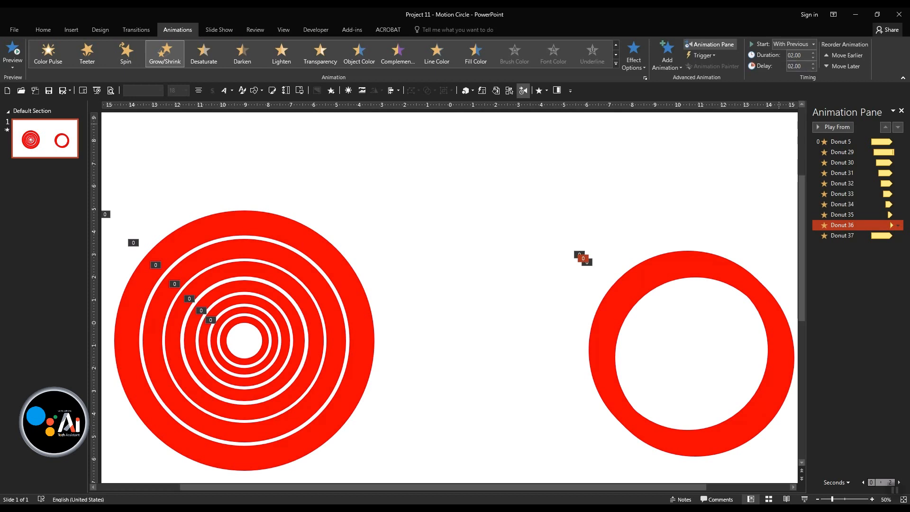
- Centre an eighth donut from the stack on the concentric rings and enlarge it to about 14.7 cm wide
left_click(454, 345)
scroll(464, 339, "down", 2)
left_click(563, 282)
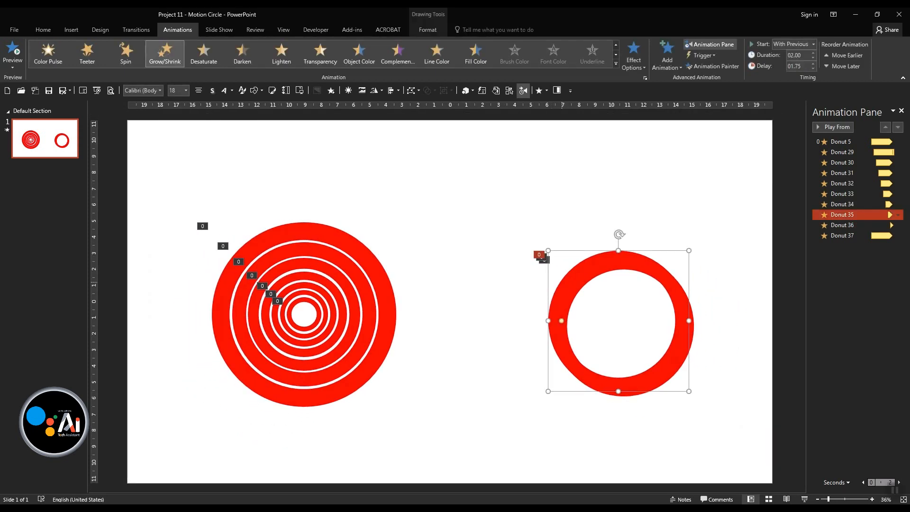
left_click_drag(563, 282, 247, 275)
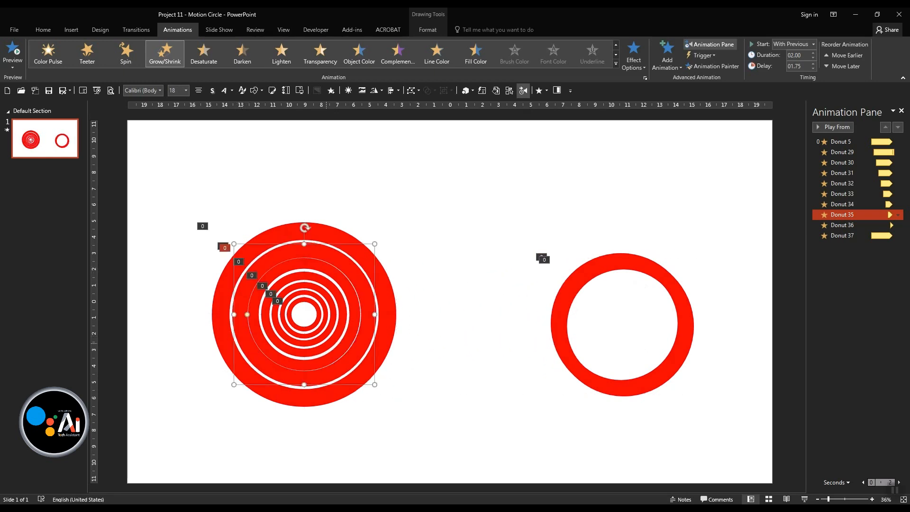
left_click_drag(375, 385, 423, 430)
left_click(551, 309)
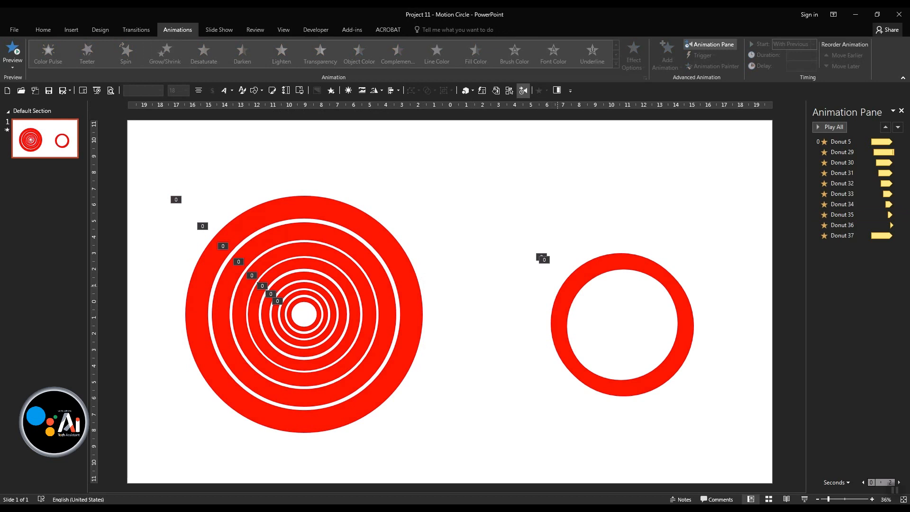
- Add a ninth ring about 18.8 cm wide around the others from the stack, and delete the leftover donut
left_click(541, 256)
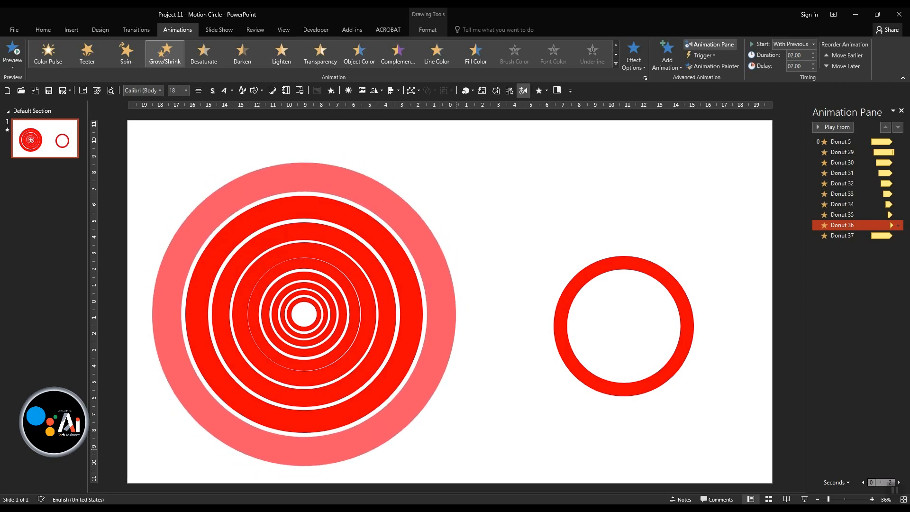
left_click(513, 375)
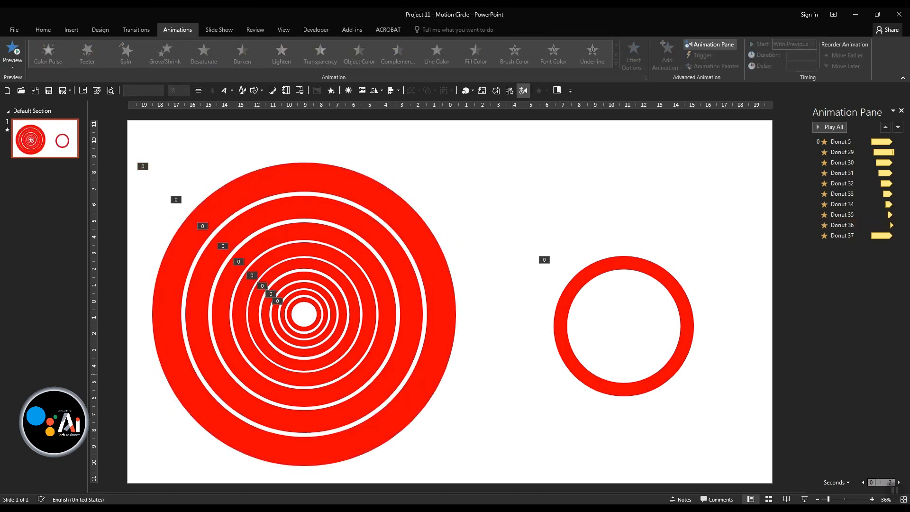
left_click(573, 290)
key("Delete")
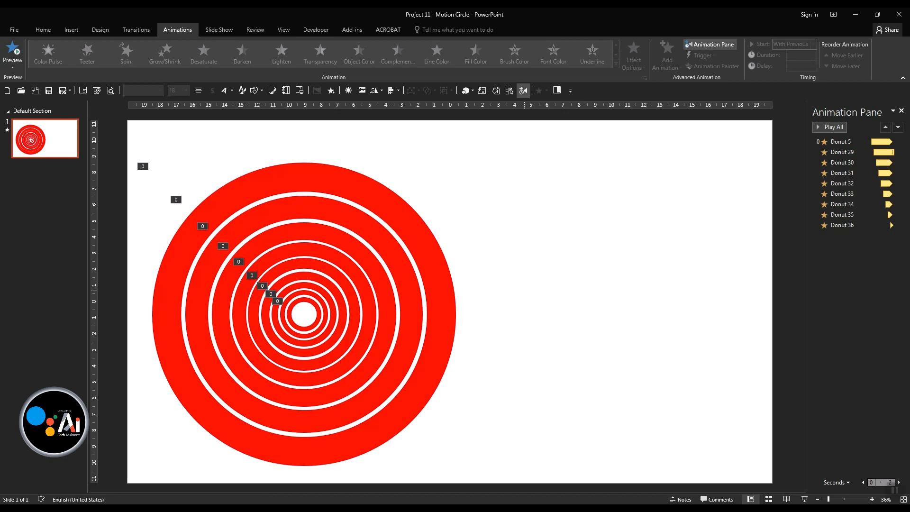
- Move all nine concentric rings together to the centre of the slide
scroll(525, 291, "down", 2)
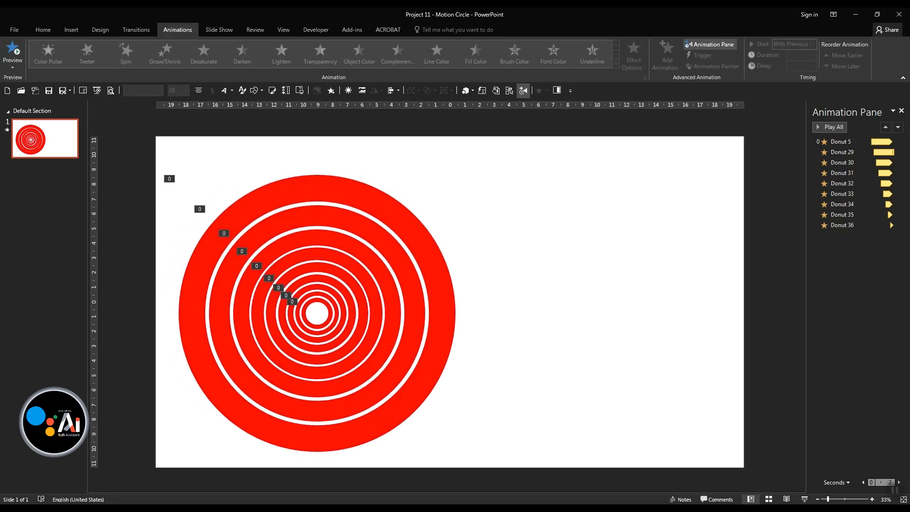
key("ctrl+F1")
left_click_drag(549, 139, 133, 492)
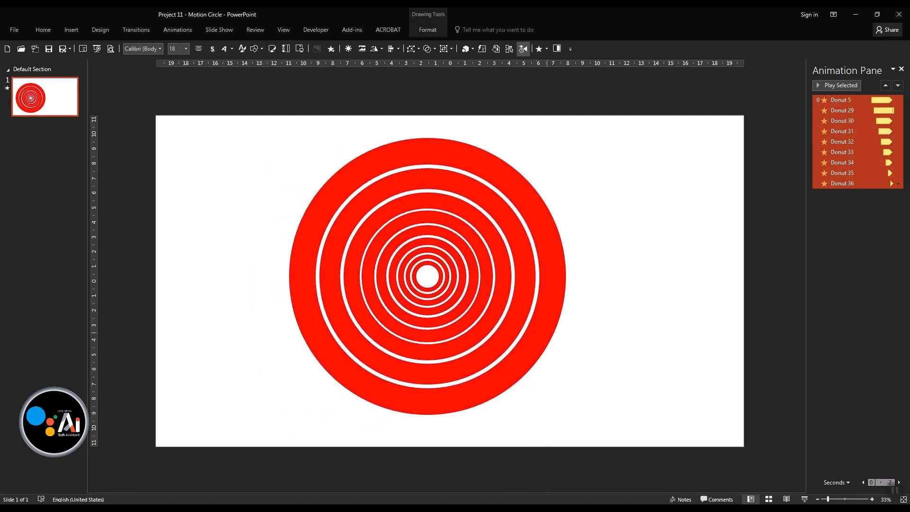
key("ctrl+a")
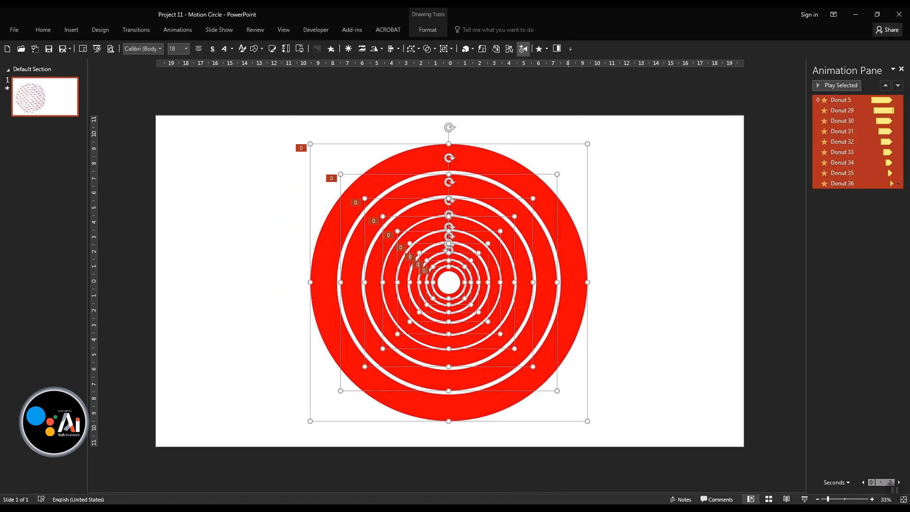
key("Escape")
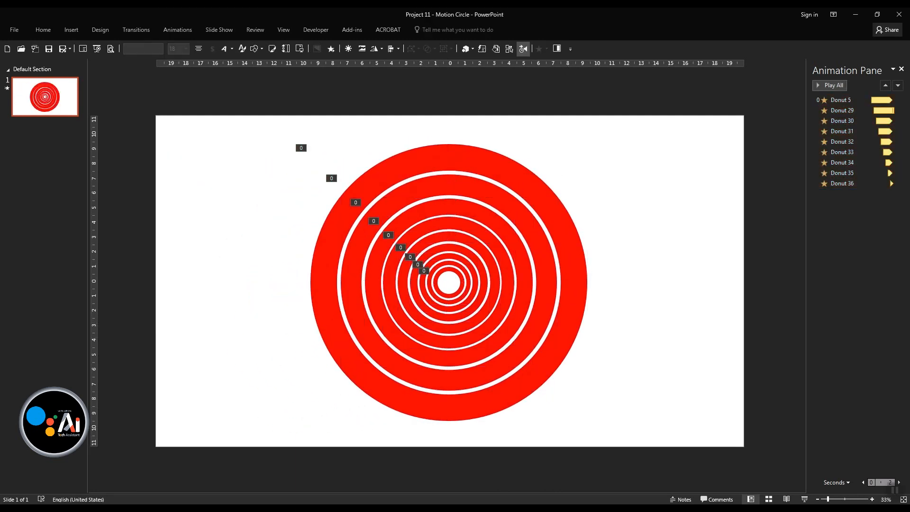
- Give the slide background a radial gradient fill running from pale pink through red to dark blue
left_click(495, 49)
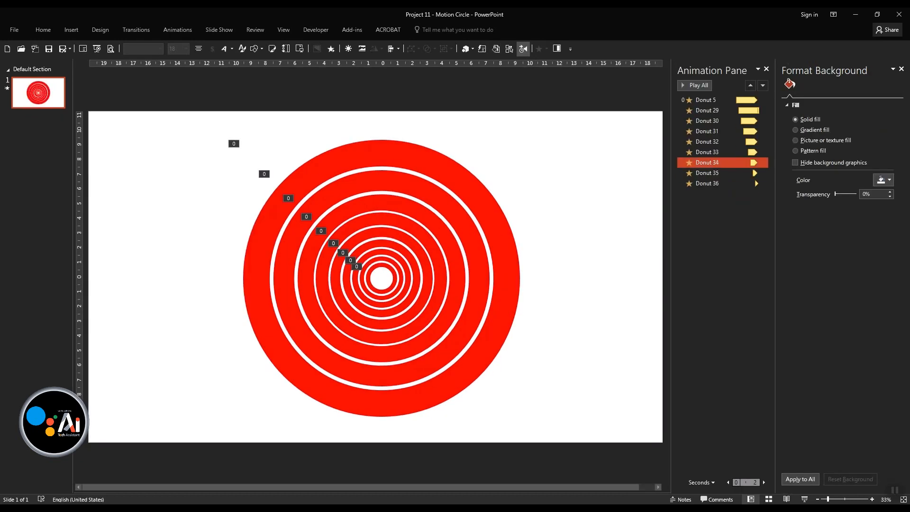
left_click(796, 130)
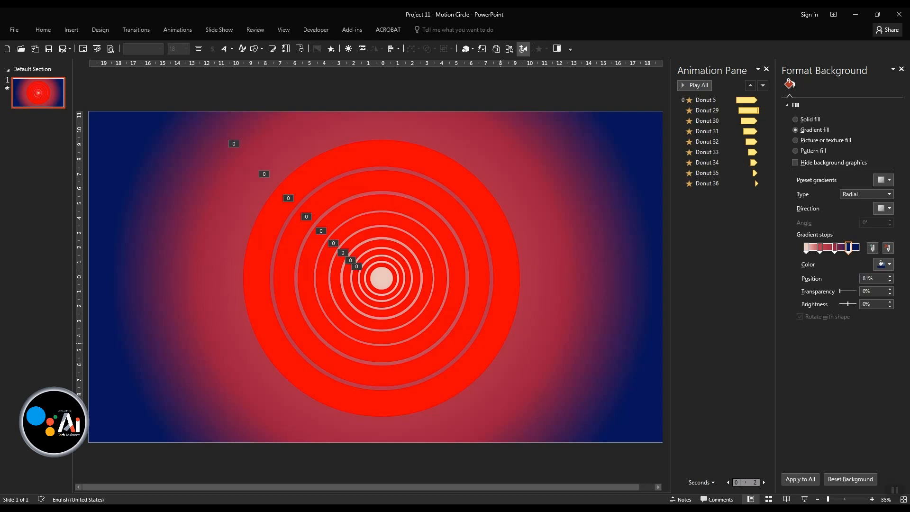
- Fill every second ring (Donut 29, 31, 33 and 35) with the recently used dark blue so the rings alternate with red
left_click(467, 324)
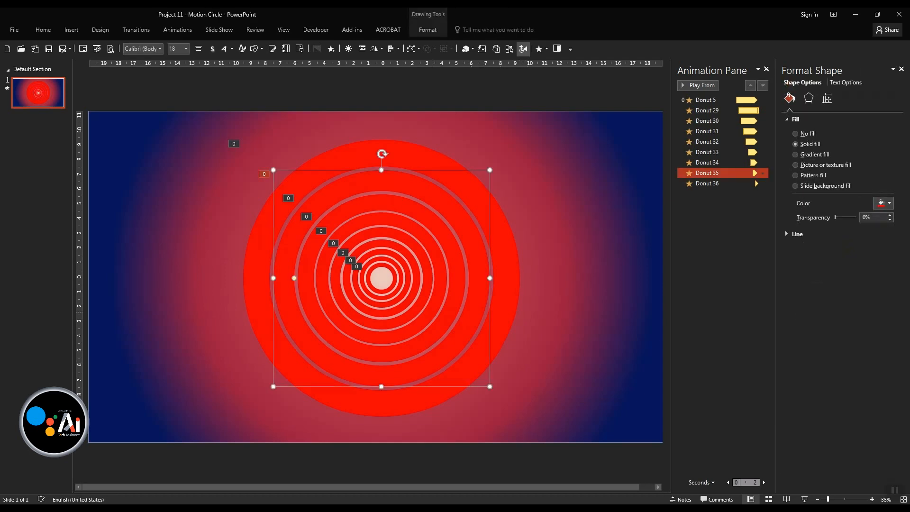
left_click(432, 307, "shift")
left_click(416, 296, "shift")
left_click(399, 288, "shift")
left_click(428, 30)
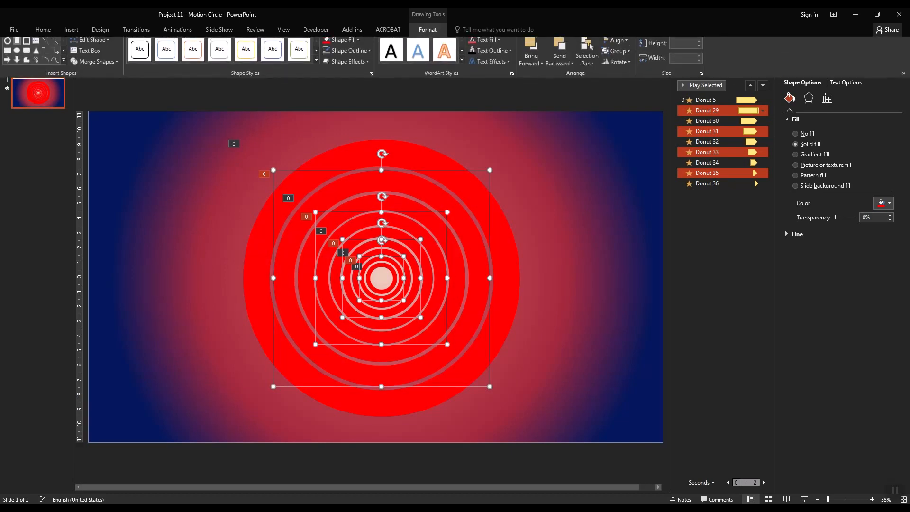
left_click(341, 40)
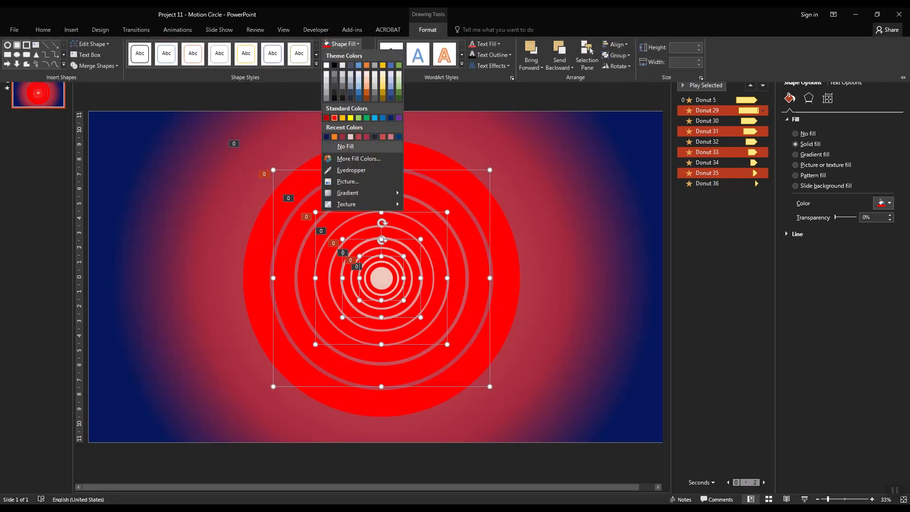
left_click(327, 136)
left_click(578, 166)
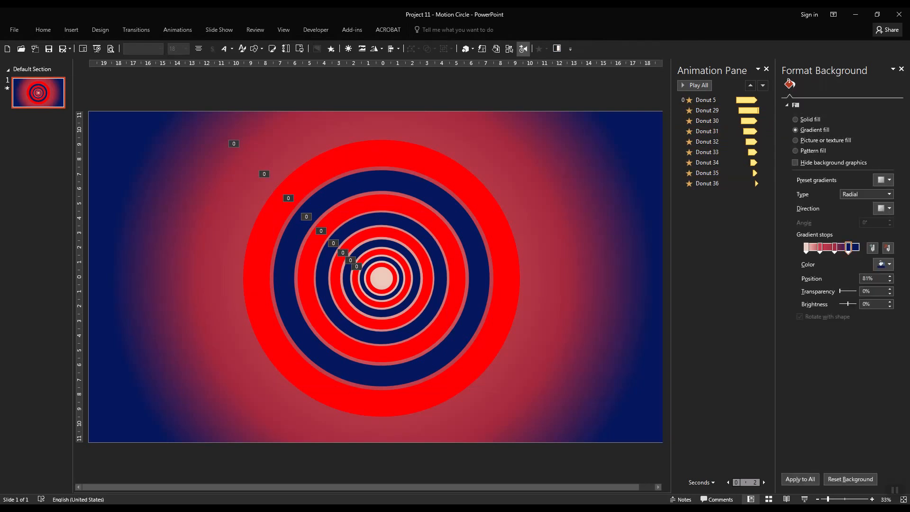
- Close the animation and background formatting panes and play the slide show to preview the ring animation
left_click(767, 69)
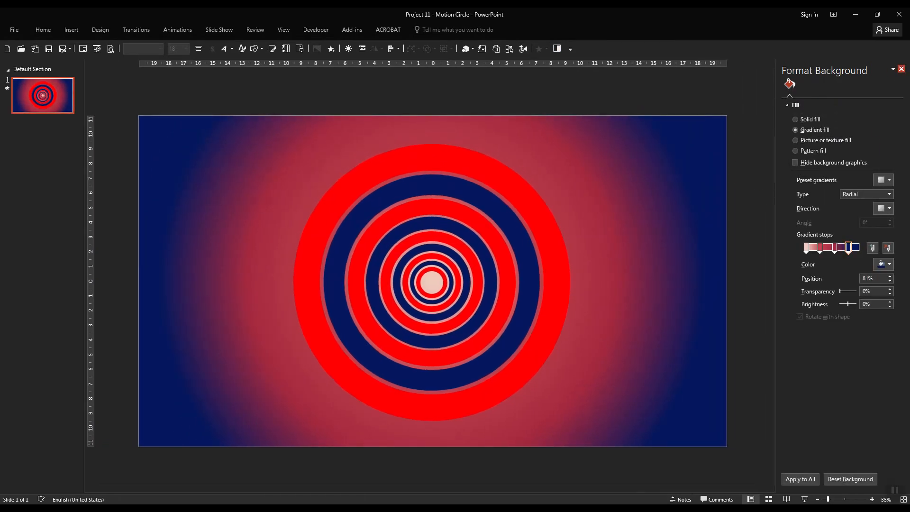
left_click(901, 69)
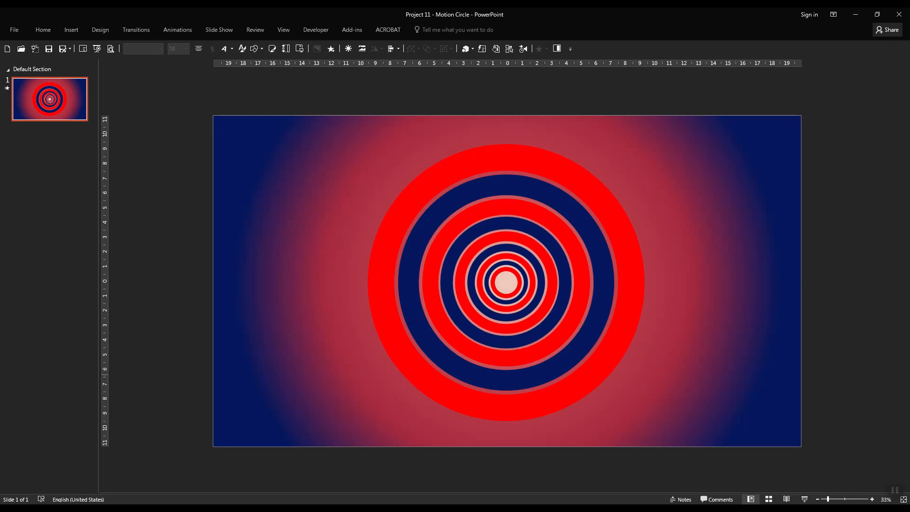
left_click(804, 500)
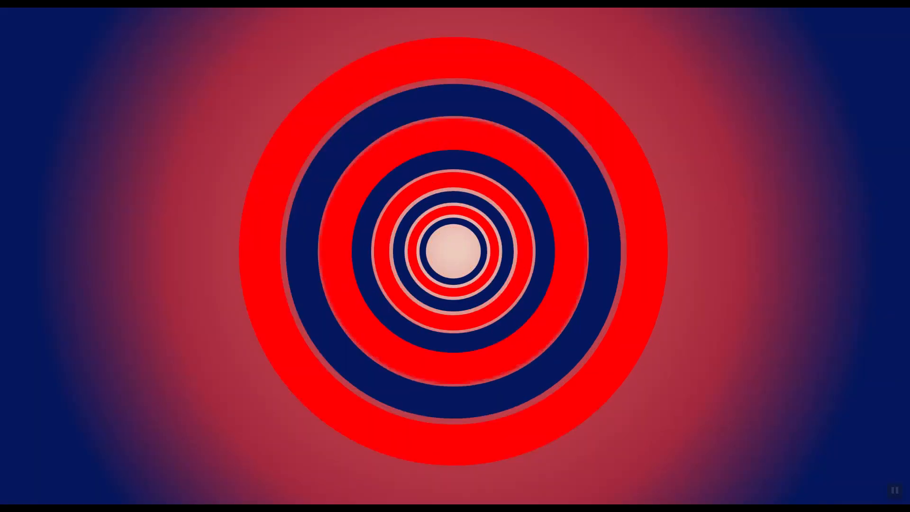